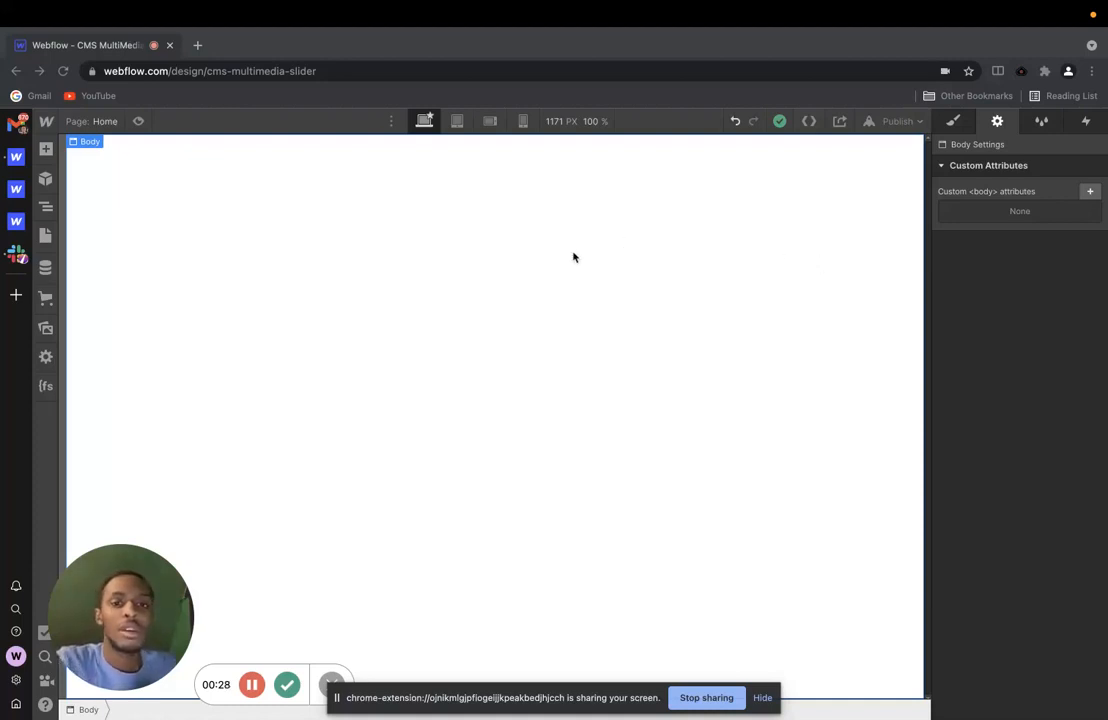
Step: Examine the Media collection's field settings and the Distinctio item's image and video fields
click(45, 268)
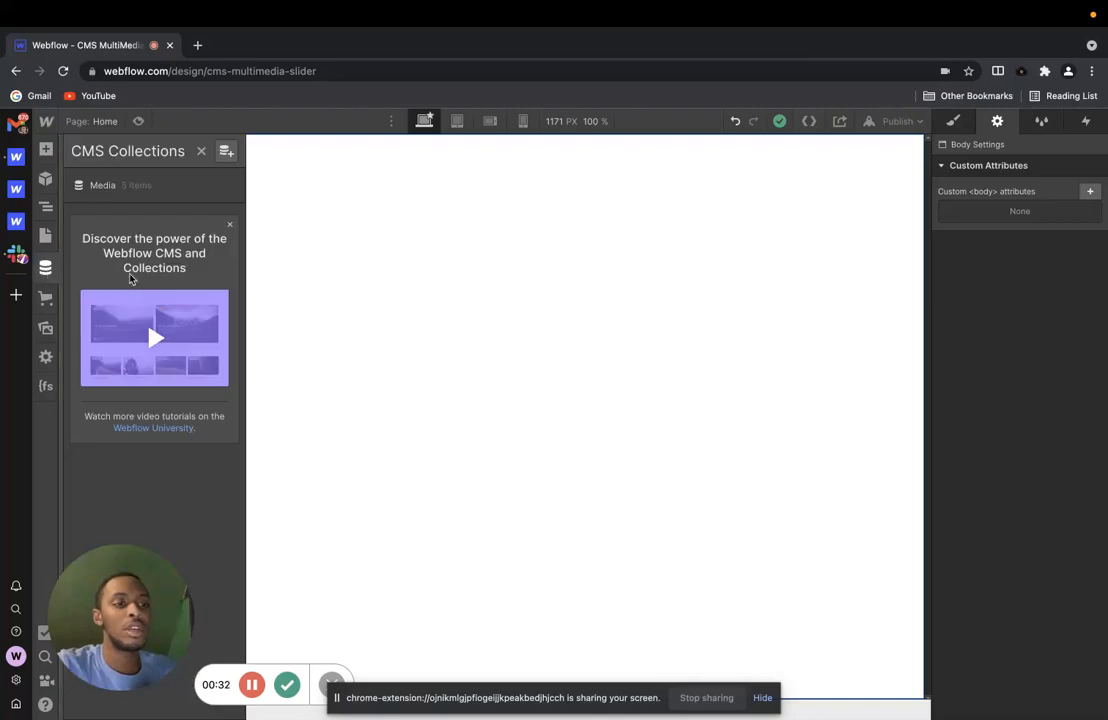
click(231, 185)
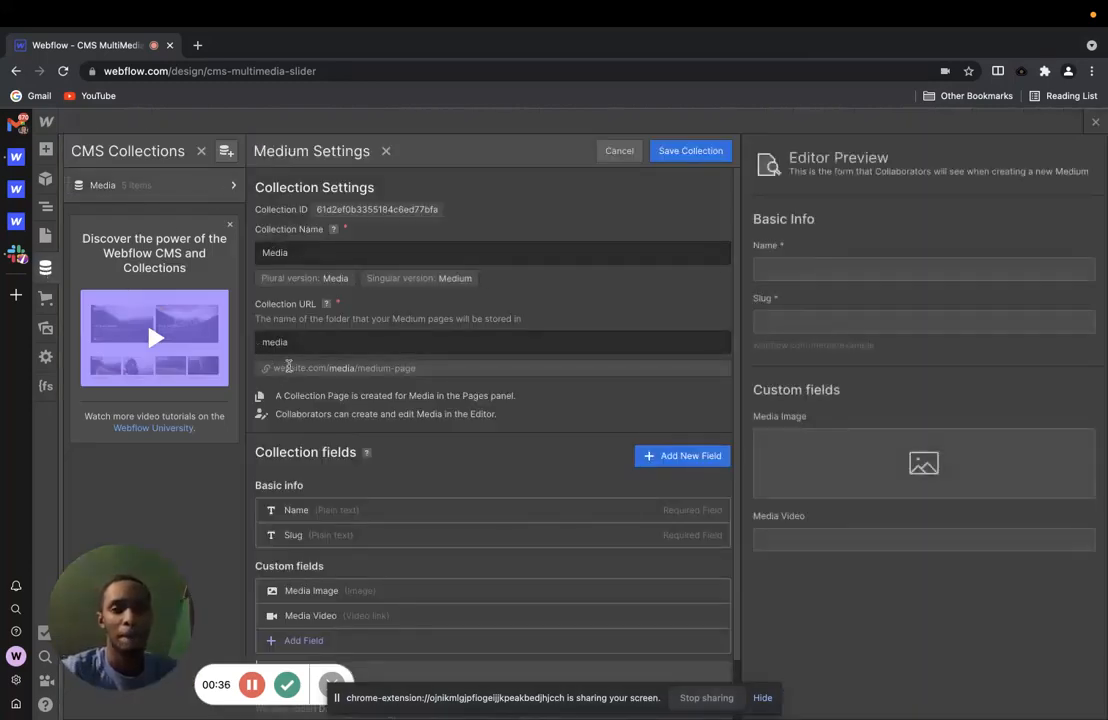
scroll(344, 394, down, 1)
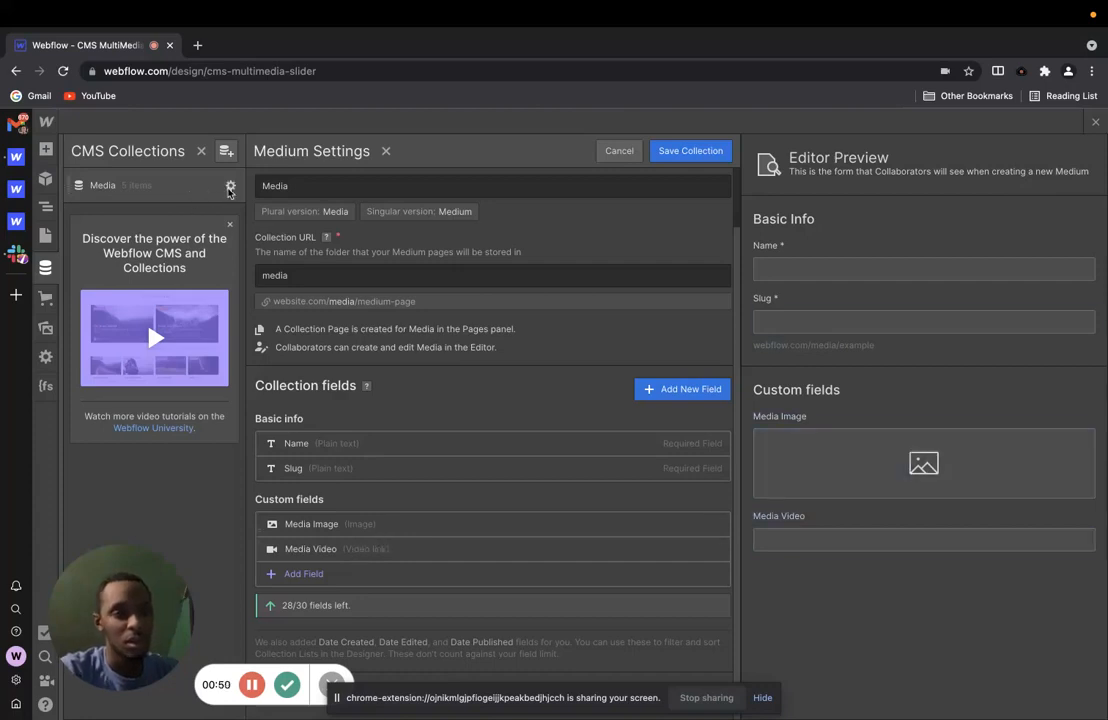
click(100, 186)
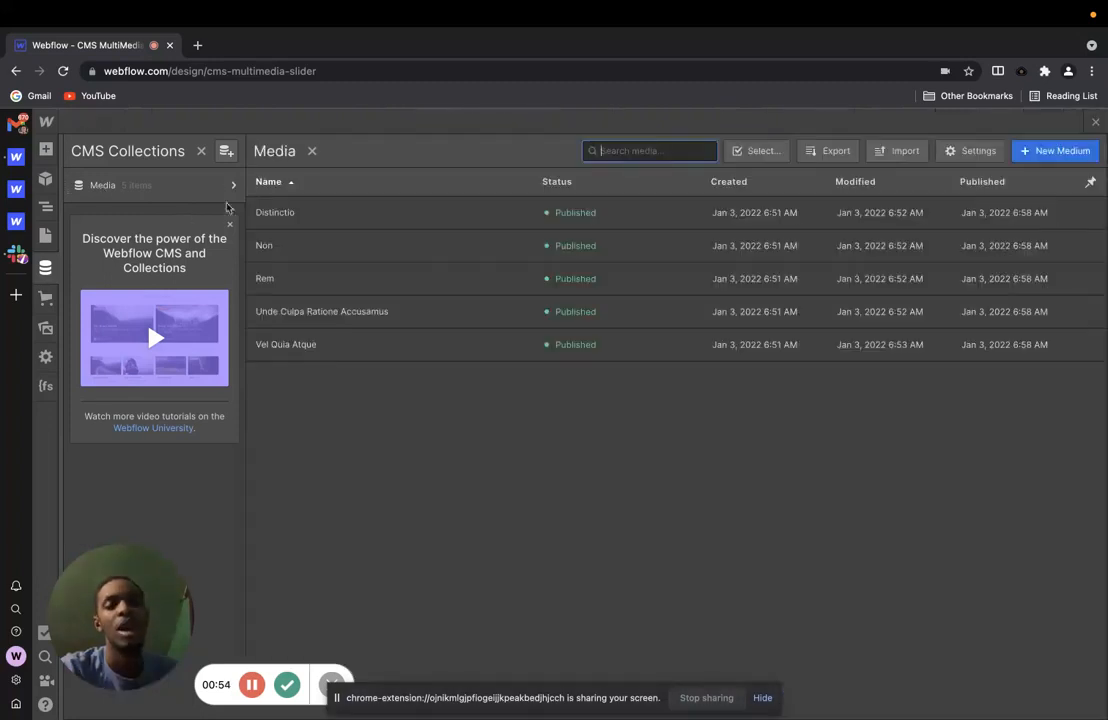
click(289, 216)
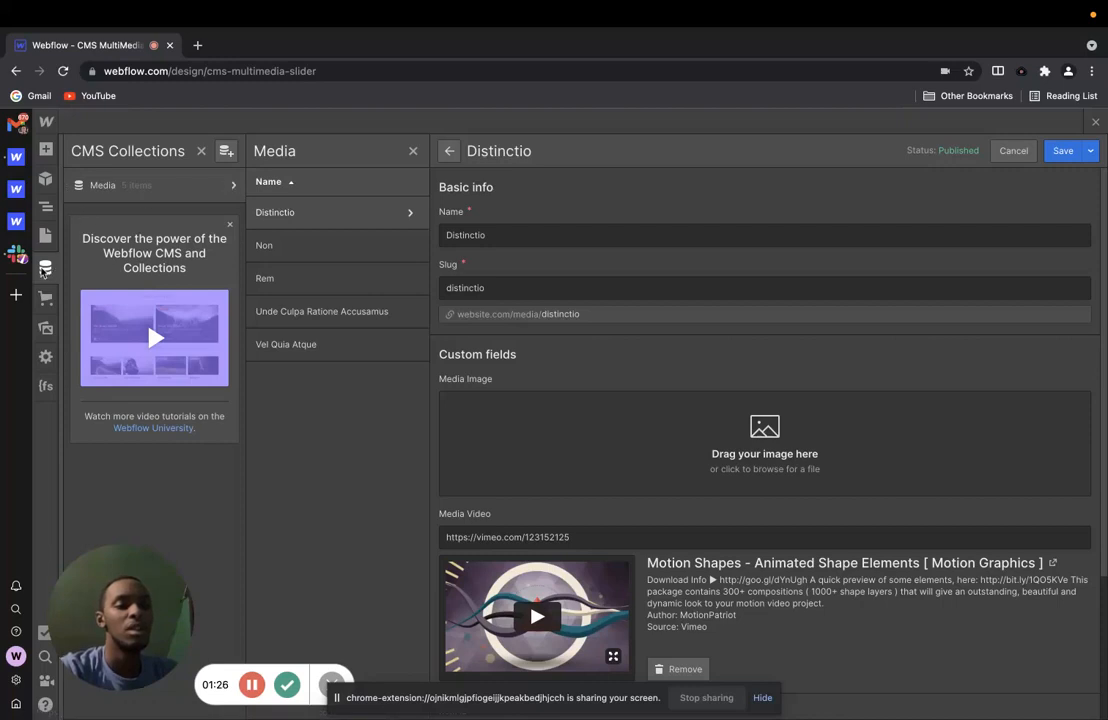
click(44, 271)
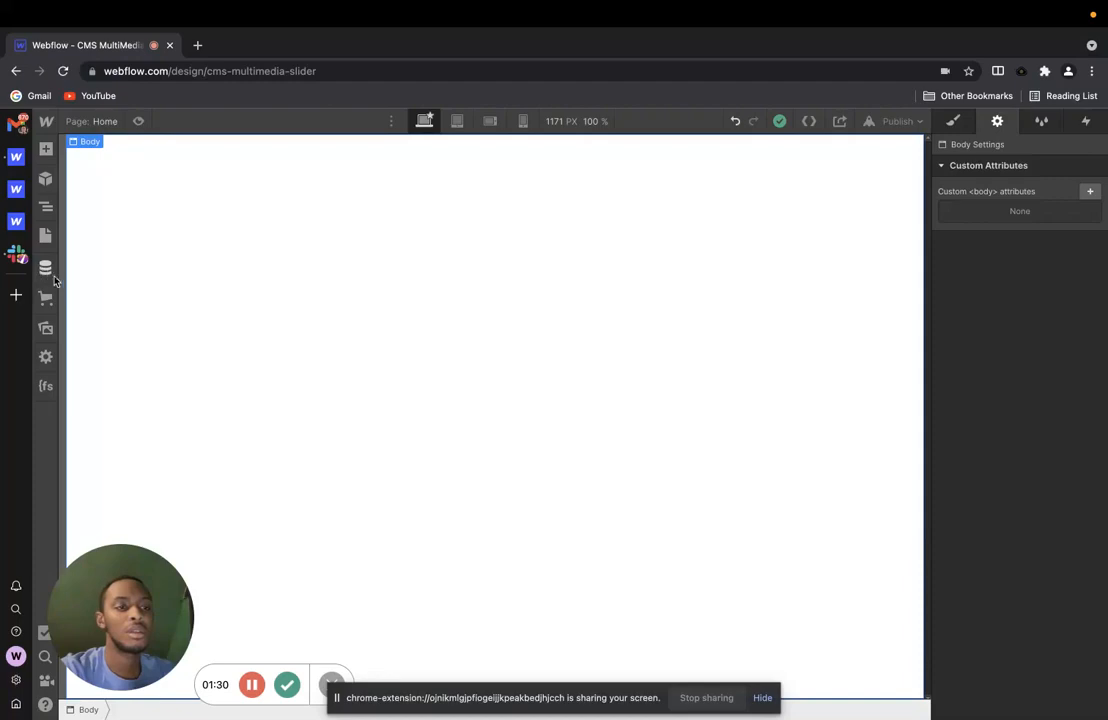
Step: Open the webflow.com dashboard in a new browser tab and open the Slick Slider Clone project
click(197, 46)
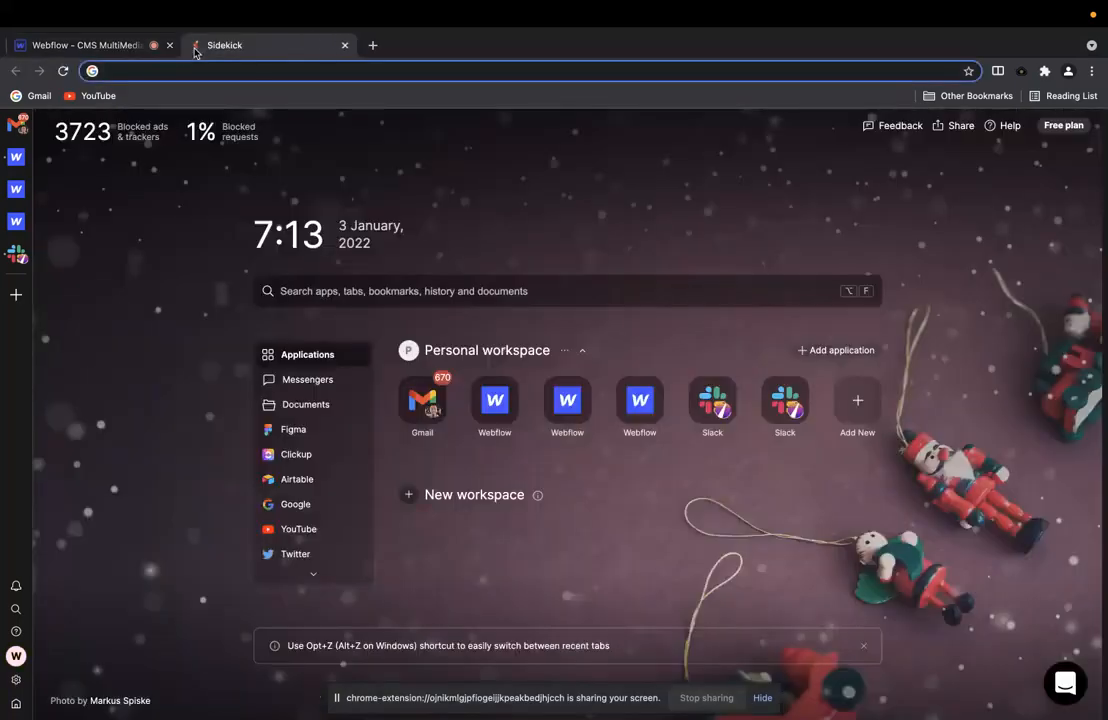
text(webflow.com)
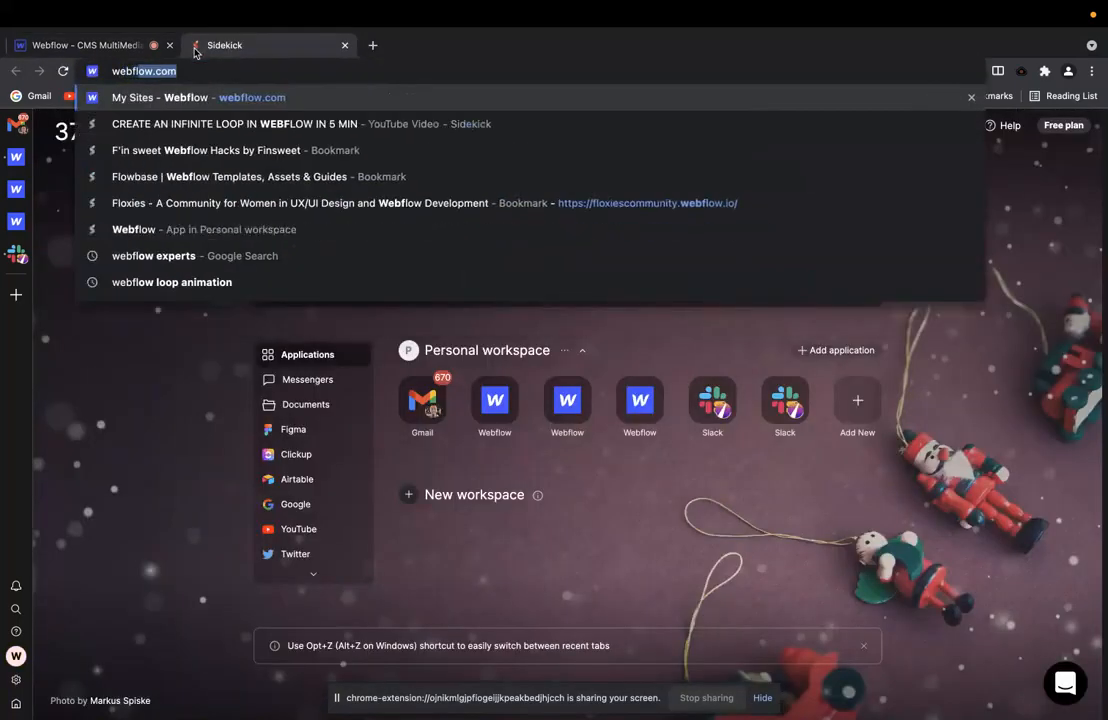
key(Return)
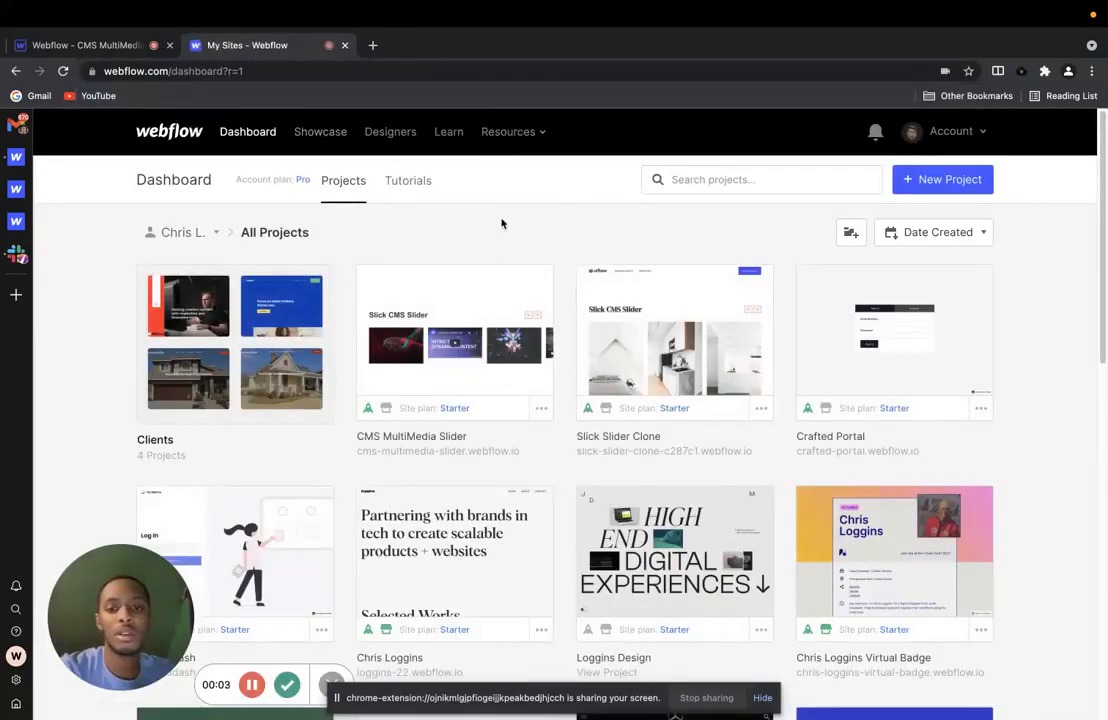
click(647, 327)
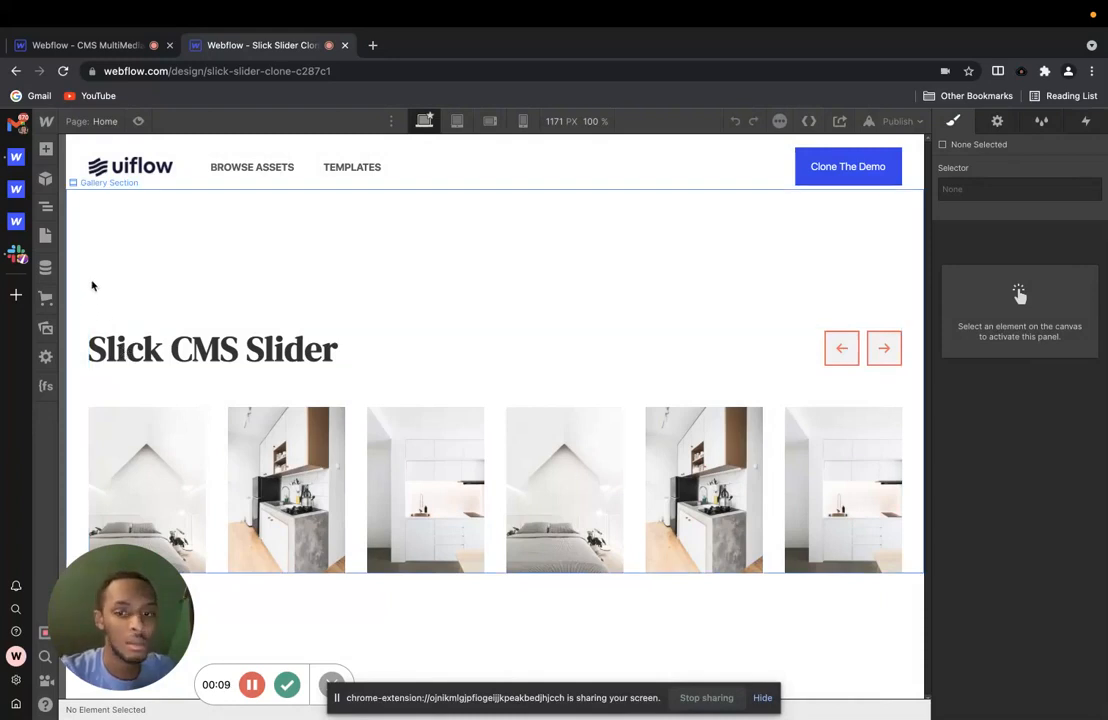
Step: Copy the Gallery Section from the Slick Slider Clone project and paste it into the body of the CMS MultiMedia Slider Home page
click(111, 259)
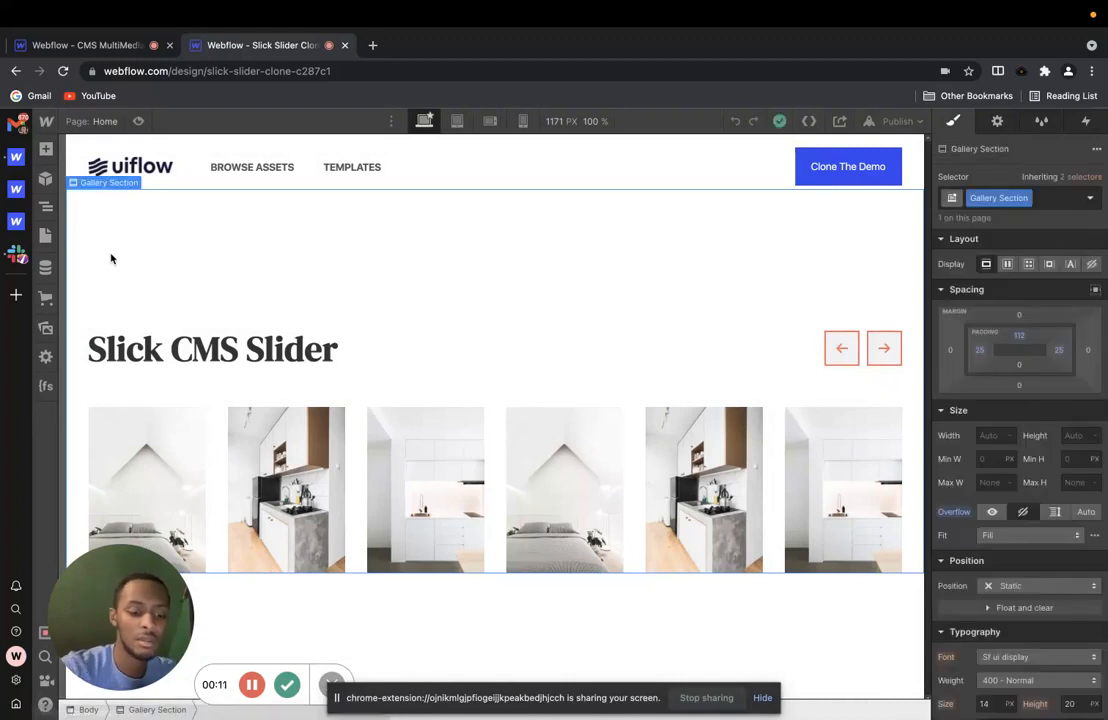
click(88, 46)
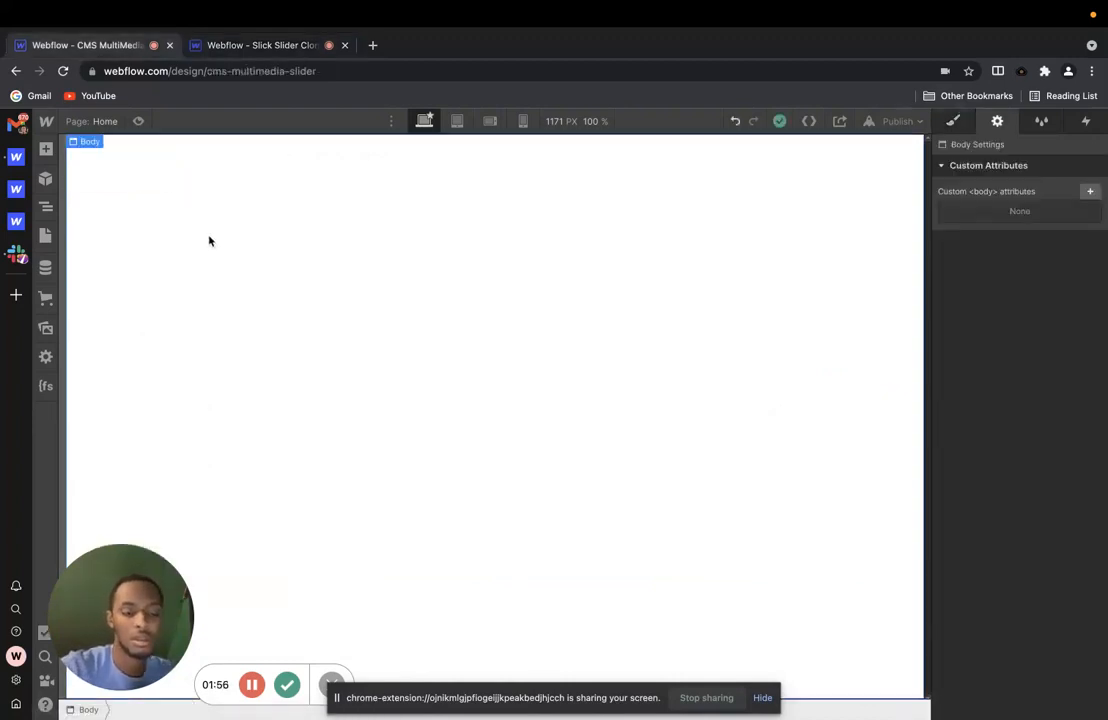
key(super+v)
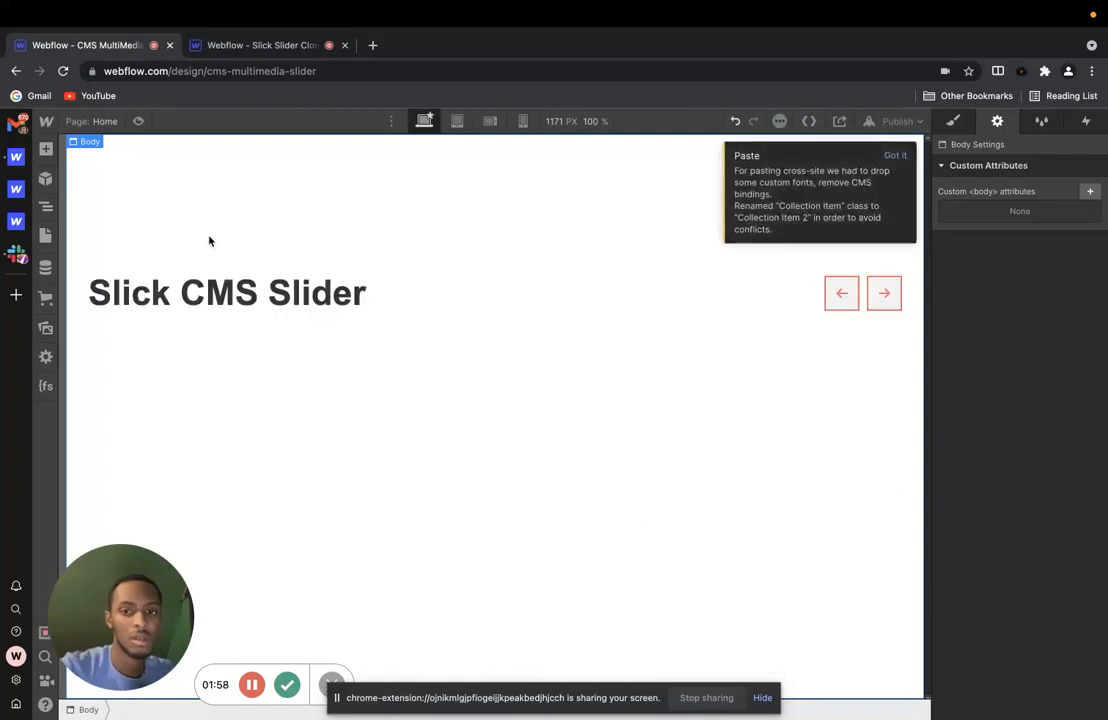
Step: Examine the Home page's custom code inside the head tag and before the closing body tag, including the slick slider settings
click(44, 236)
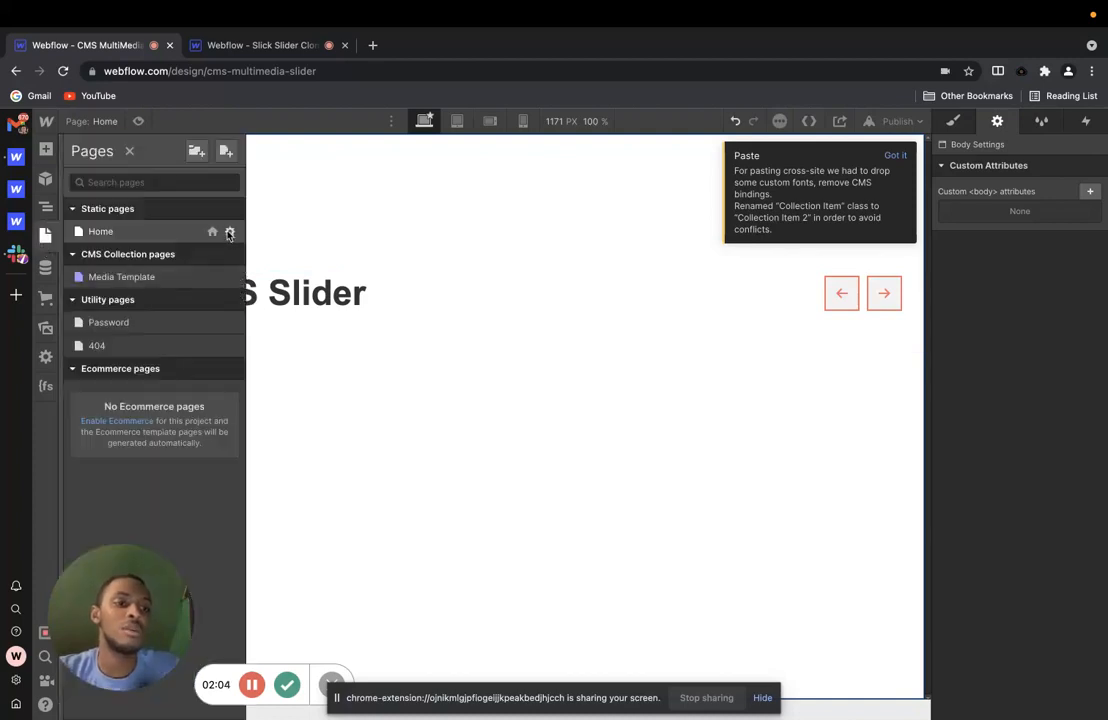
click(229, 233)
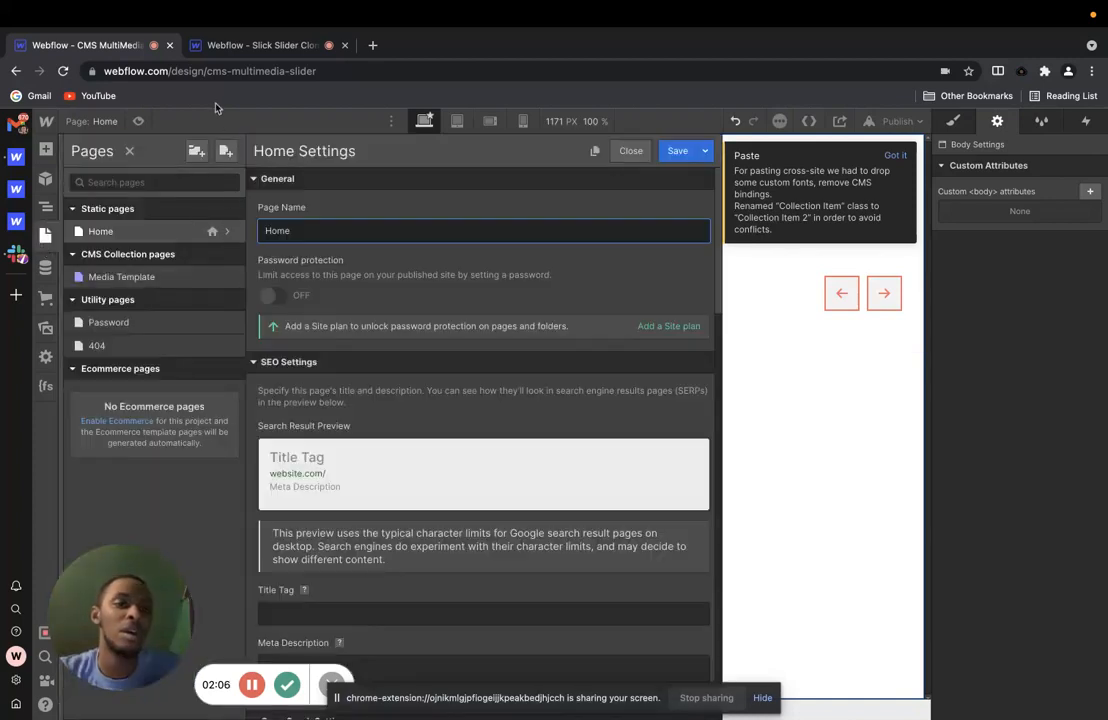
scroll(283, 332, down, 1)
scroll(282, 330, down, 10)
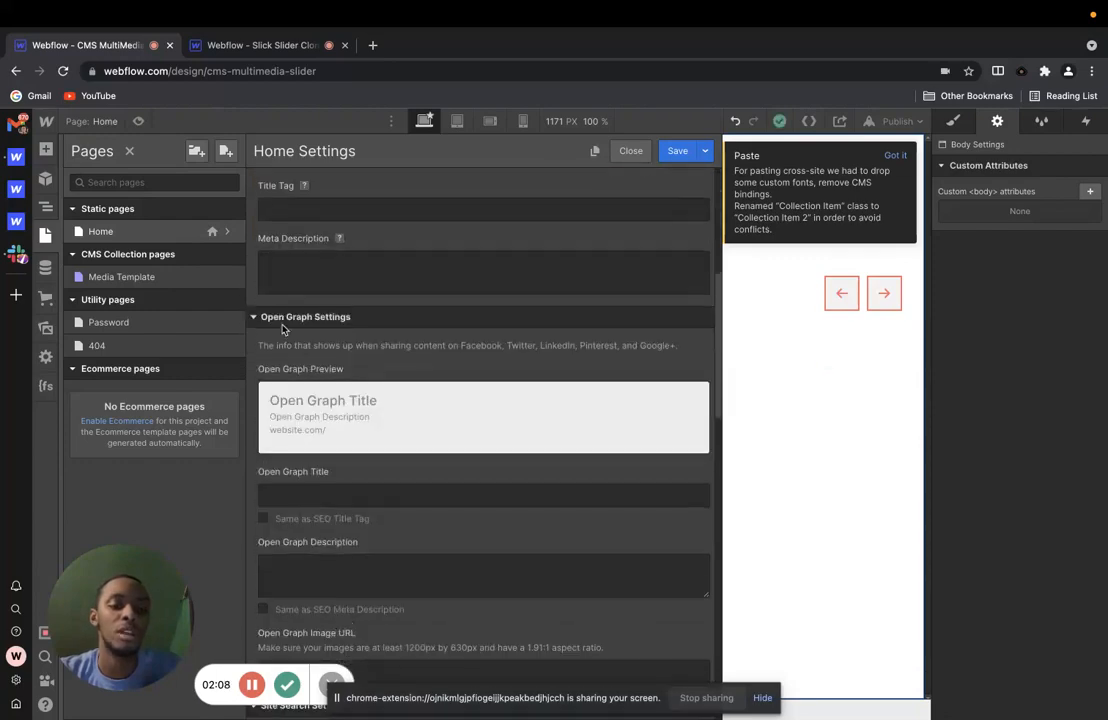
scroll(280, 322, down, 5)
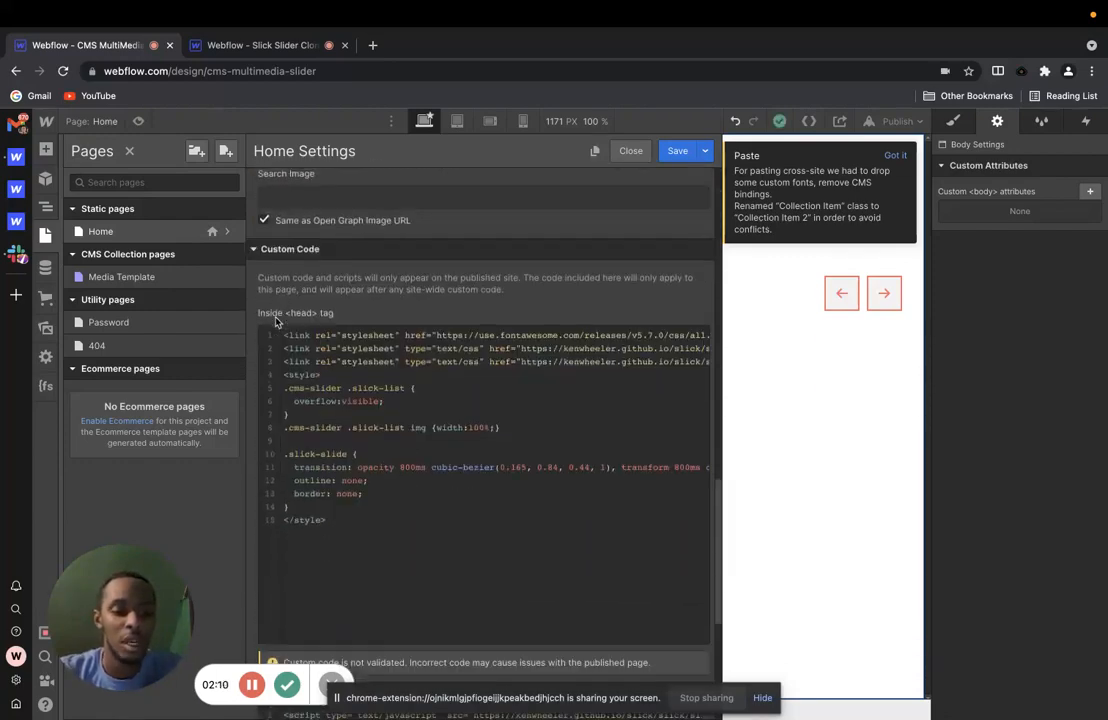
scroll(266, 326, down, 2)
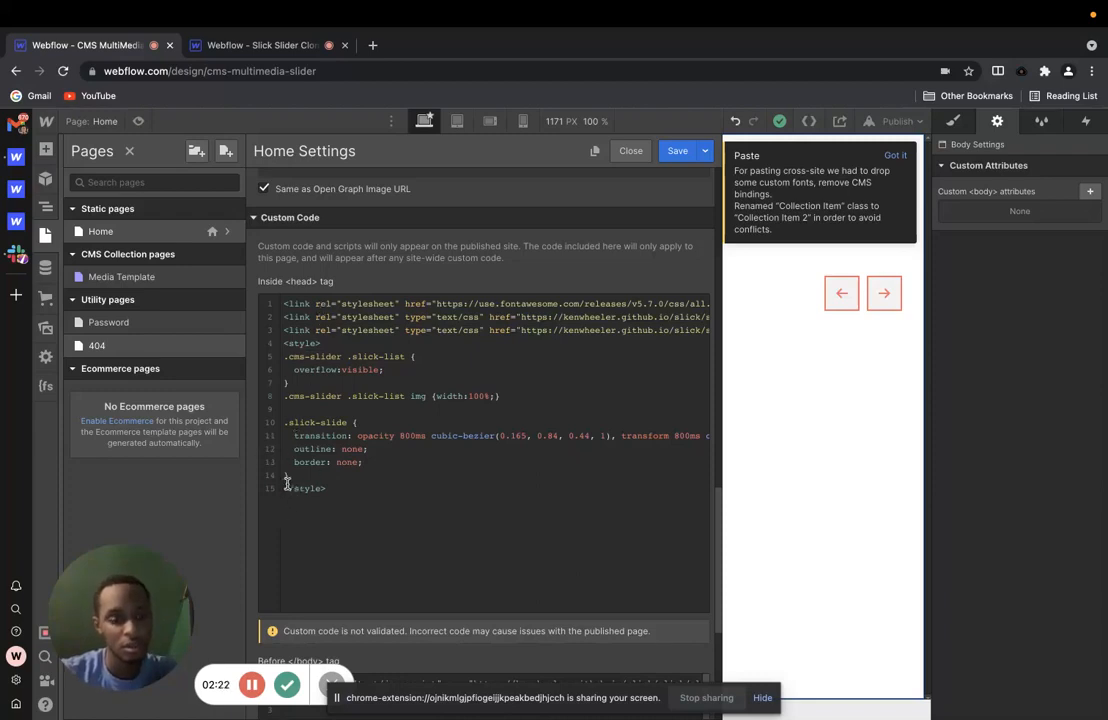
scroll(331, 478, down, 5)
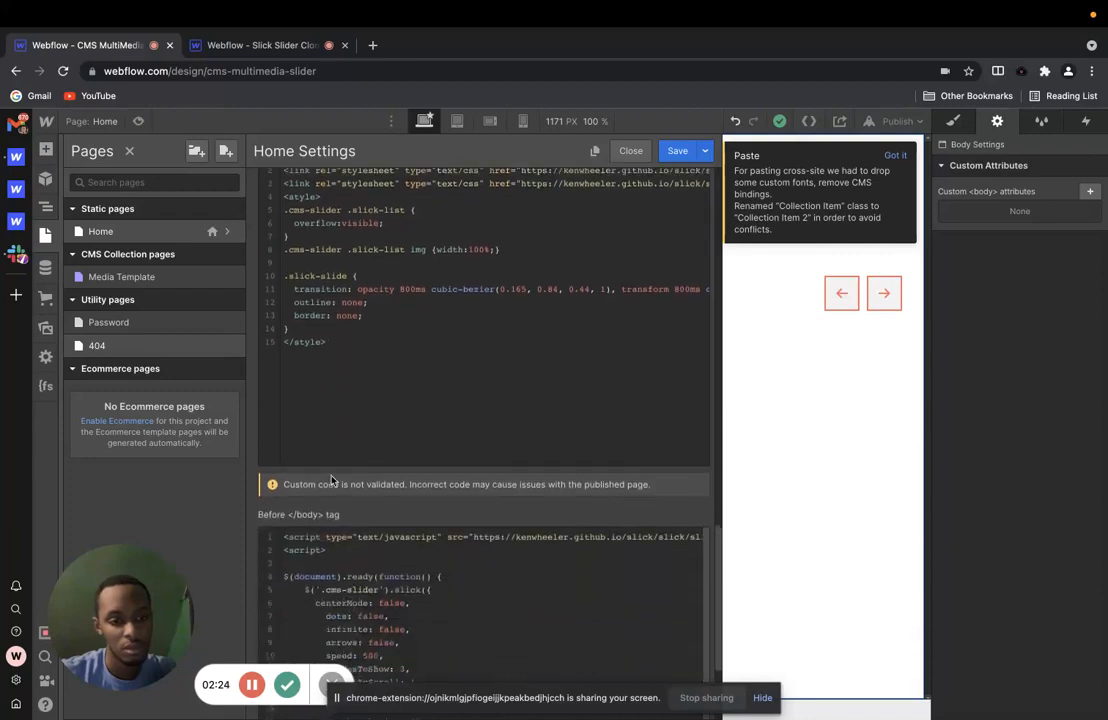
scroll(331, 476, down, 5)
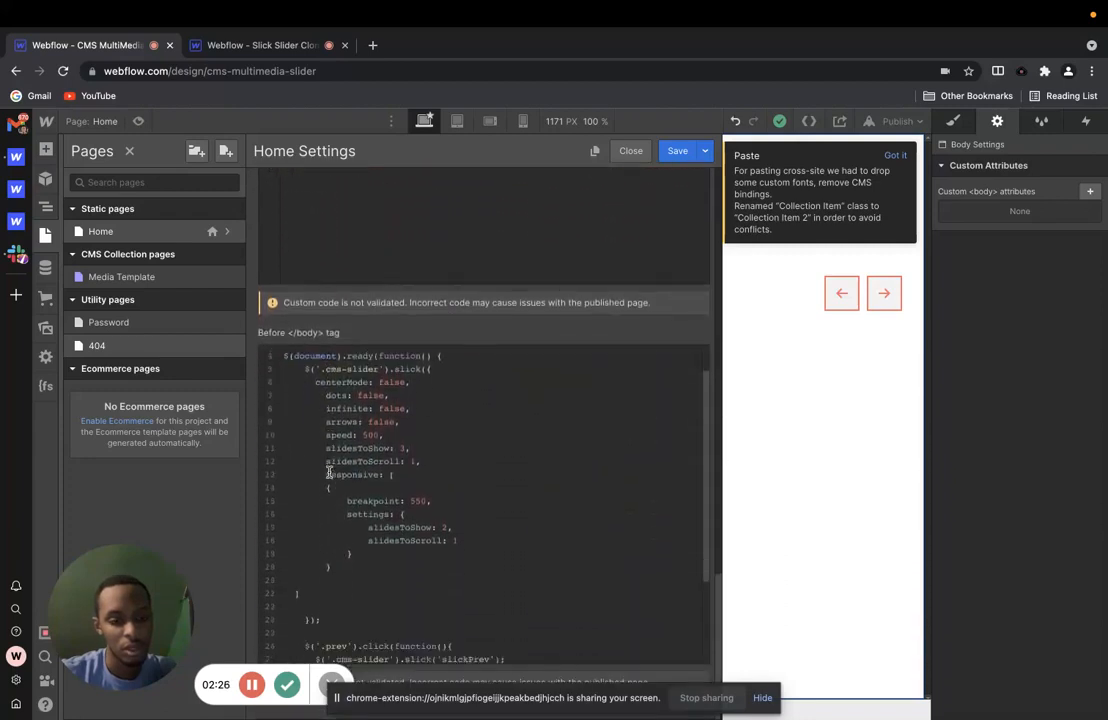
scroll(331, 471, up, 2)
scroll(330, 472, up, 3)
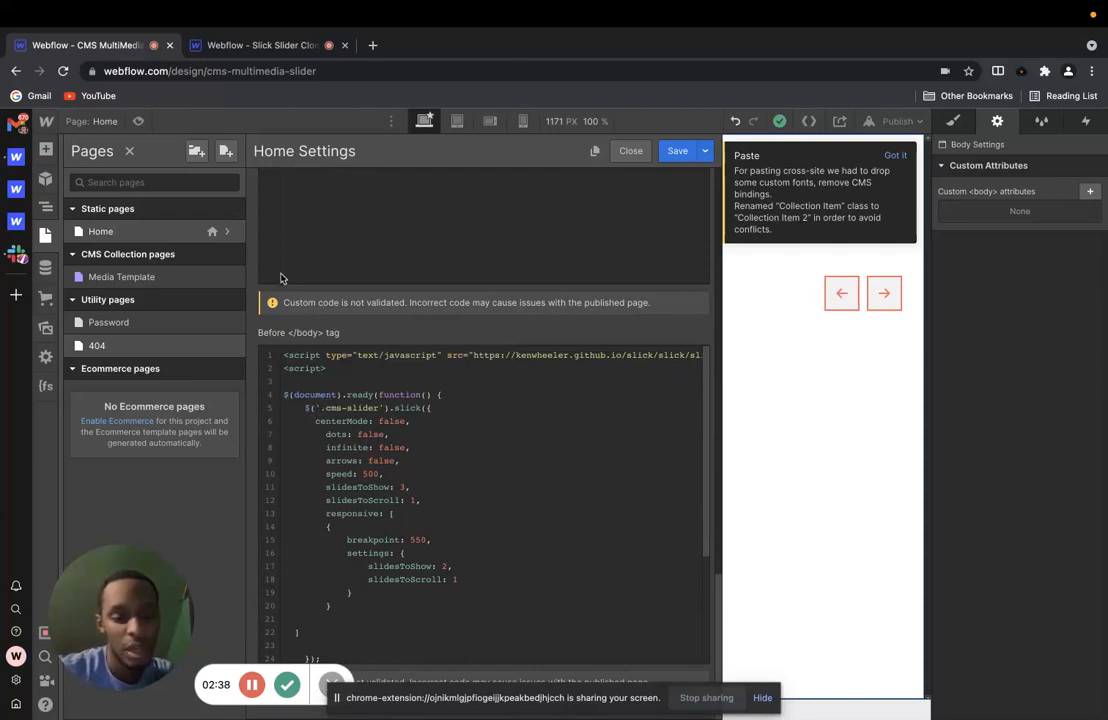
scroll(320, 370, up, 5)
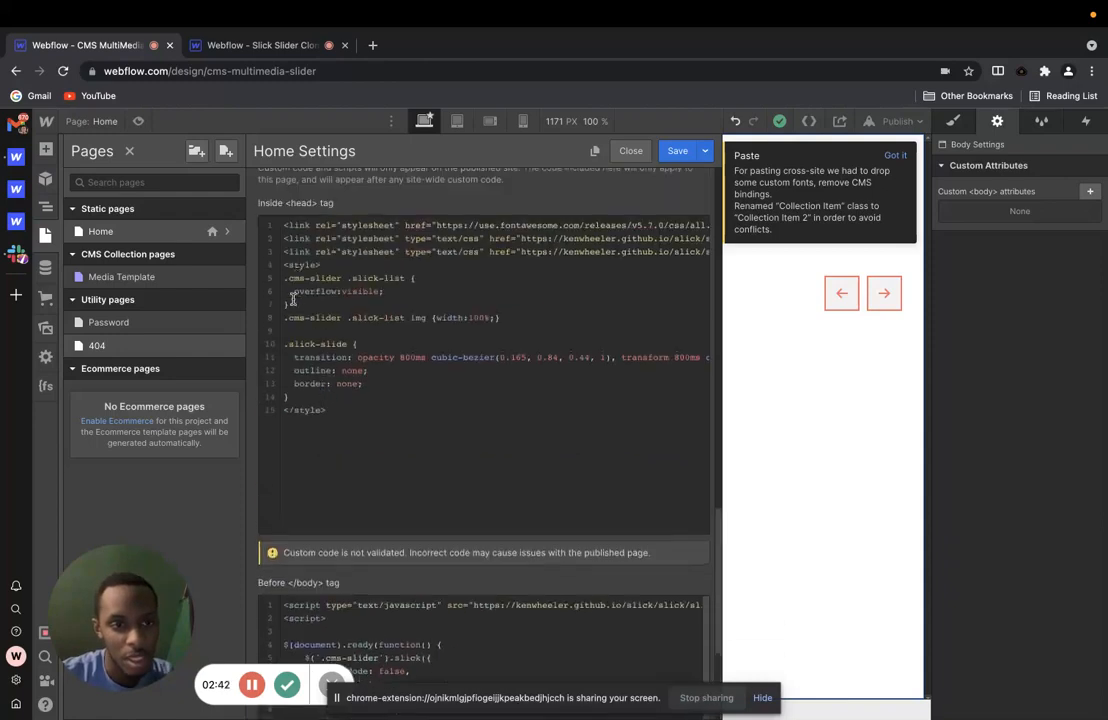
scroll(280, 330, down, 5)
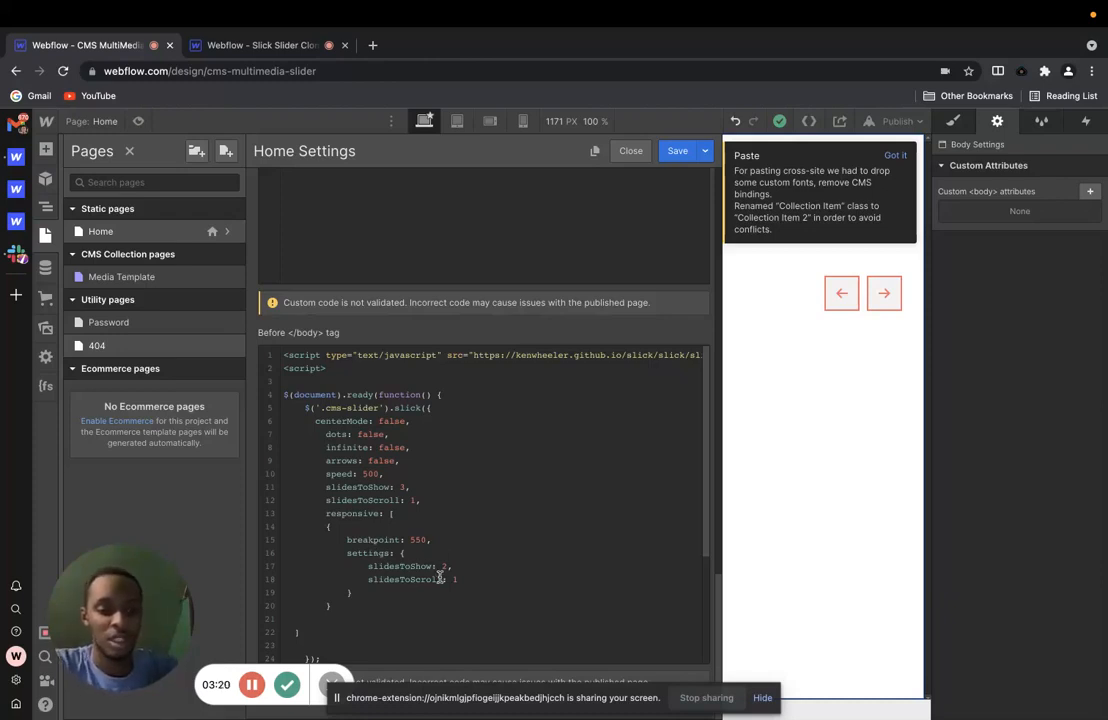
scroll(442, 540, down, 4)
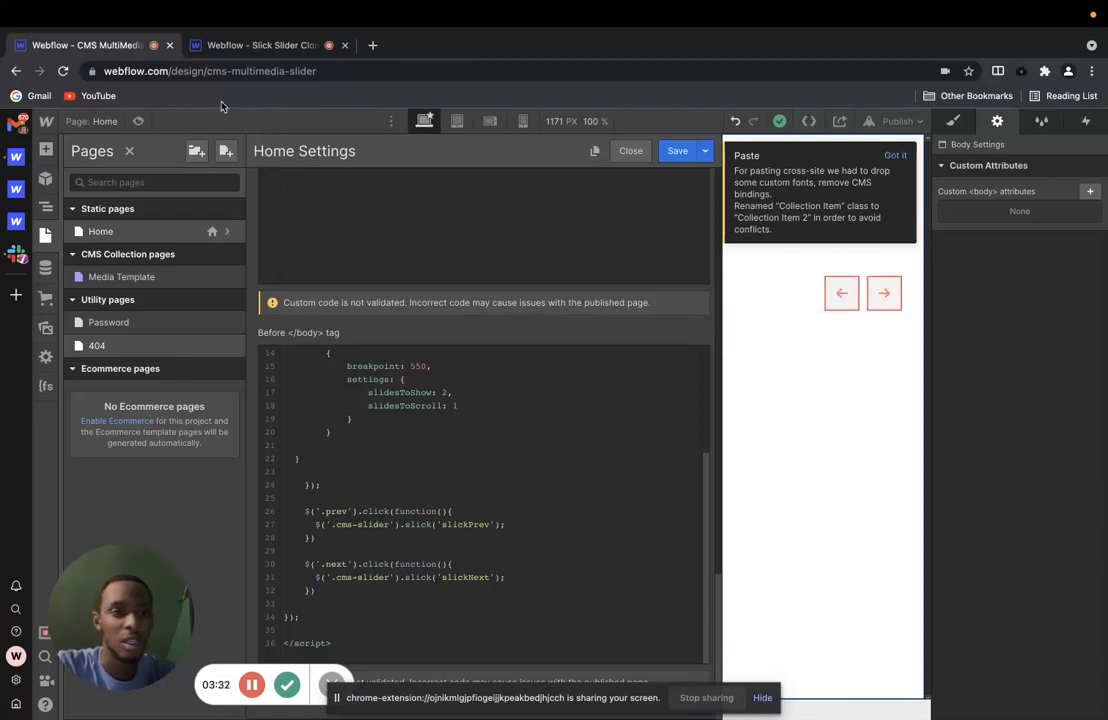
click(45, 236)
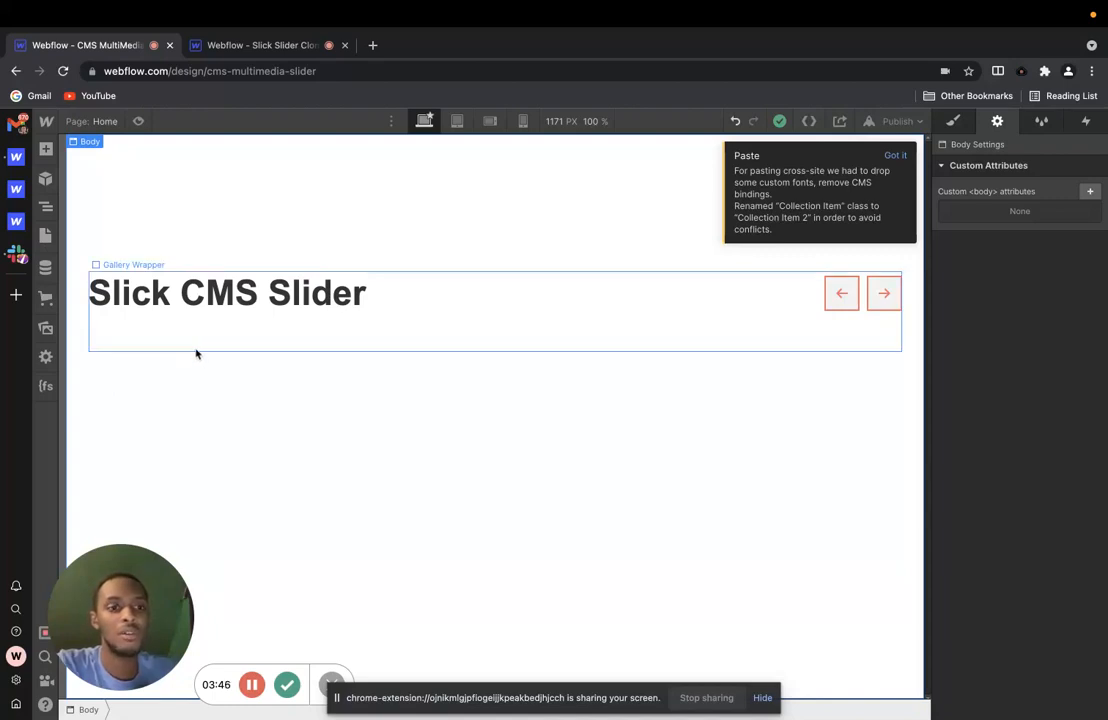
Step: Connect the cms-slider collection list inside the Gallery Wrapper to the Media collection
click(50, 214)
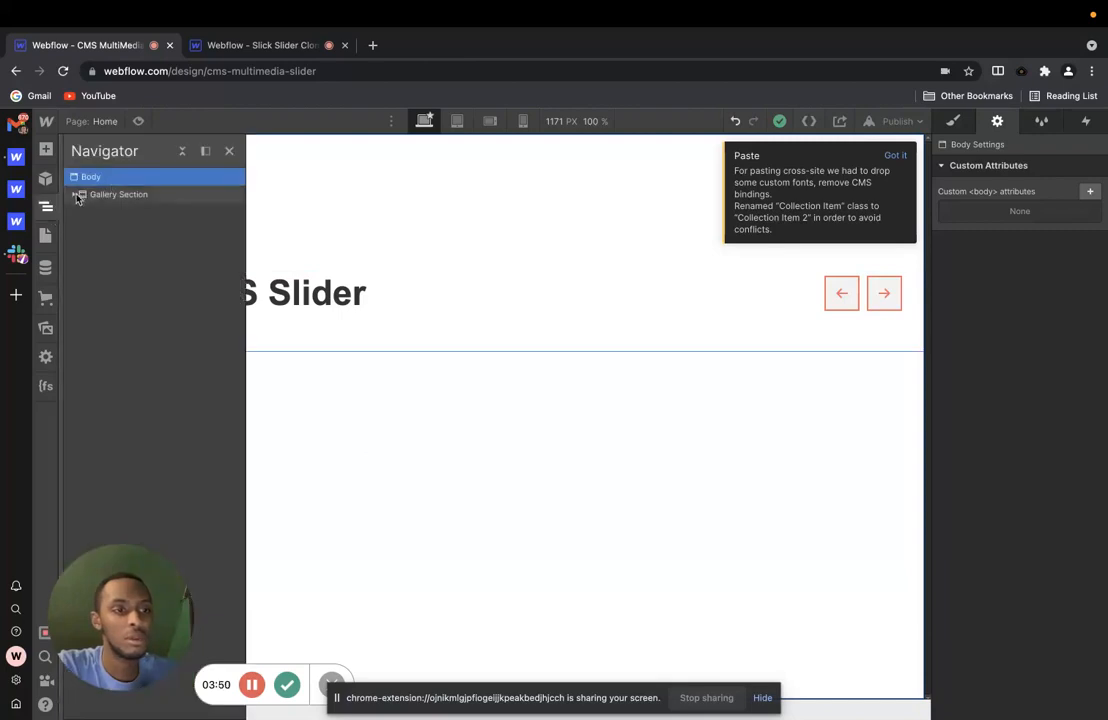
click(75, 194)
click(83, 212)
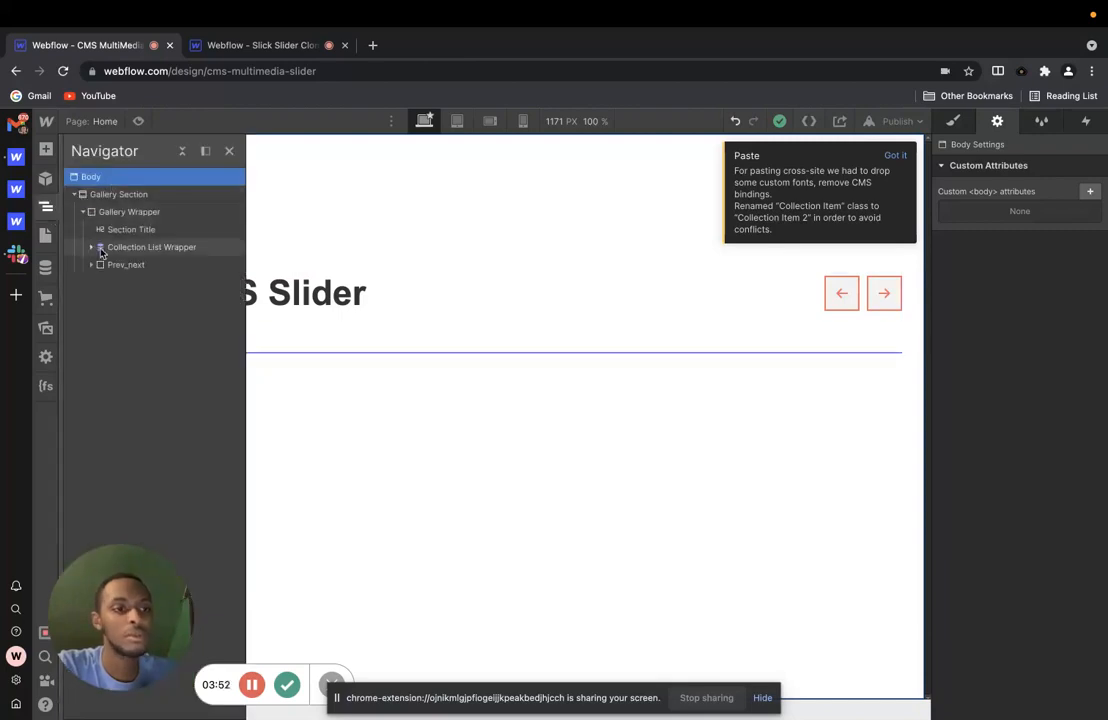
click(93, 248)
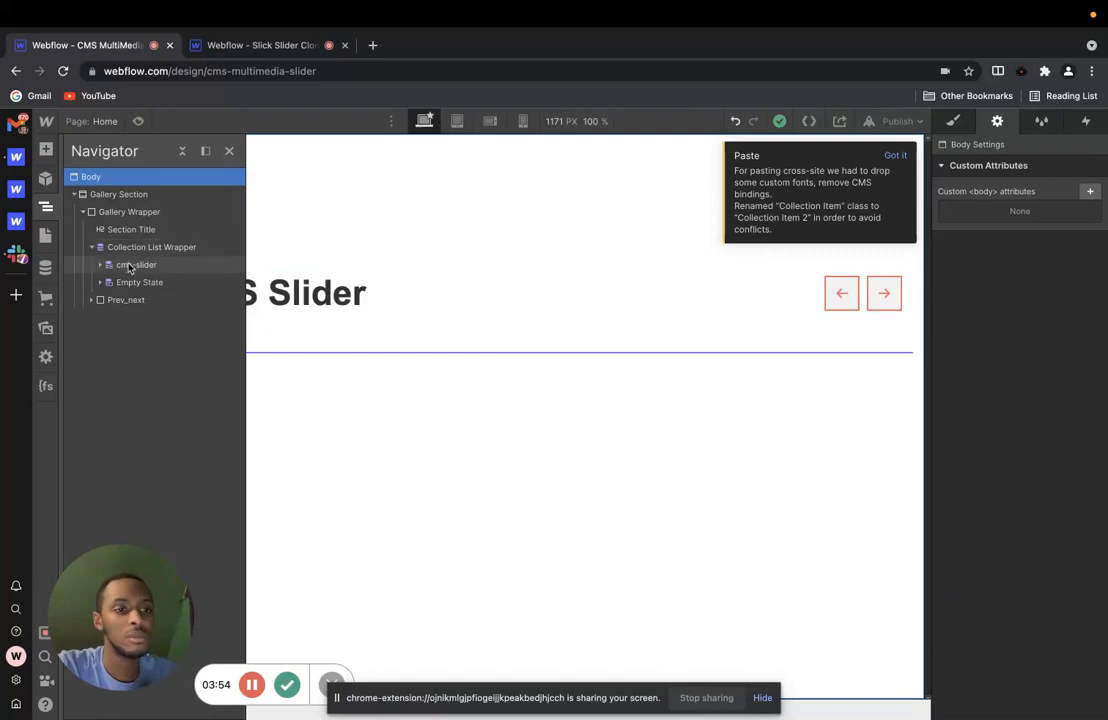
click(128, 267)
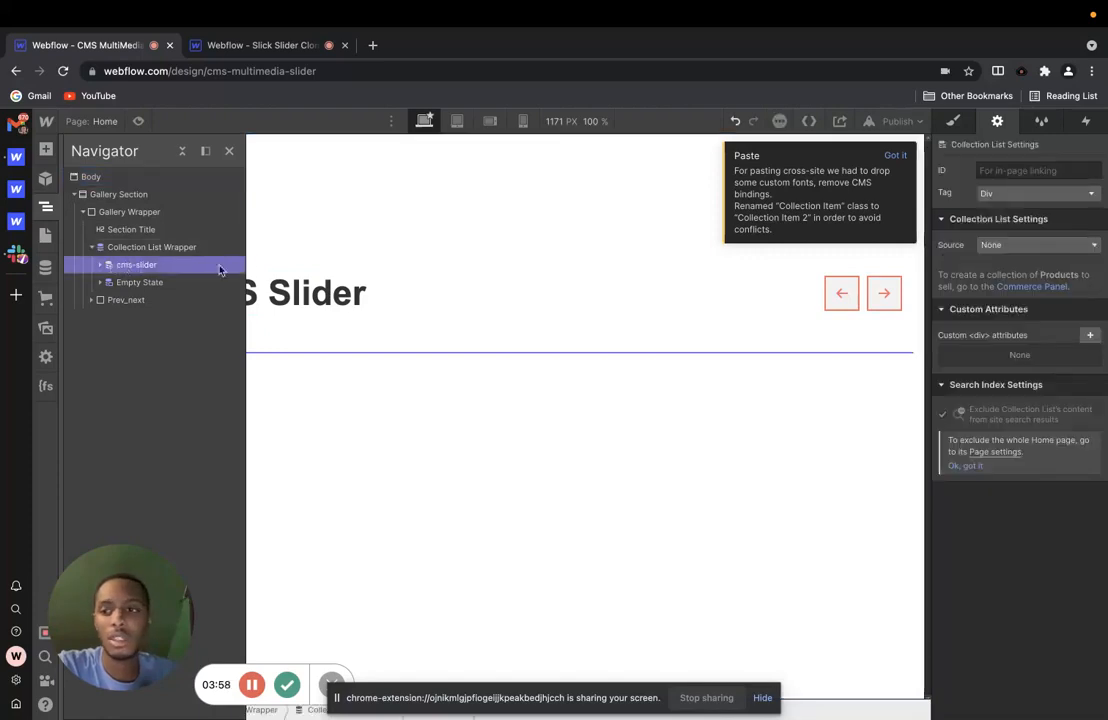
click(1022, 247)
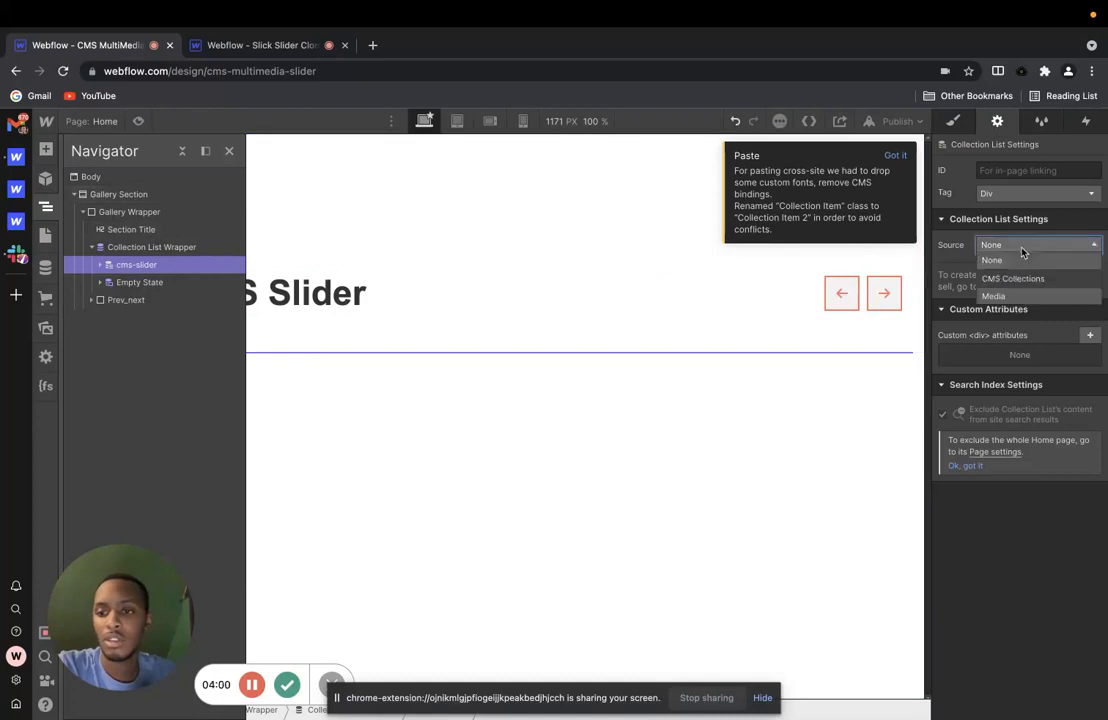
click(993, 296)
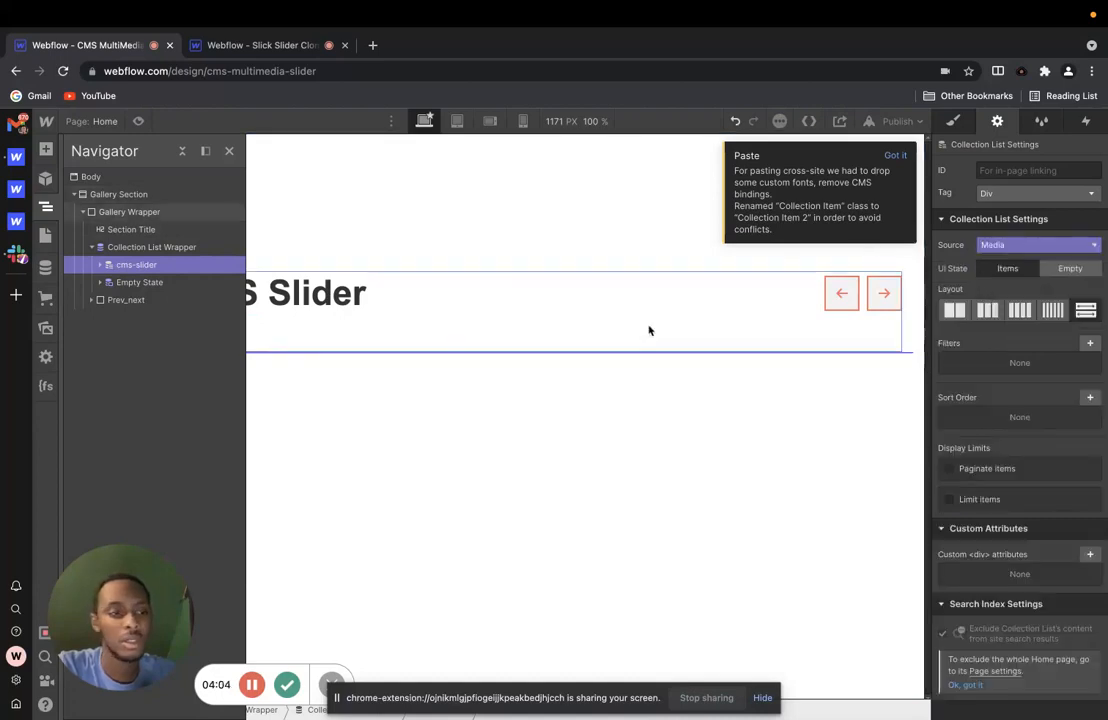
Step: Add an Image element and a Video element inside Collection Item 2 of the cms-slider list
click(100, 264)
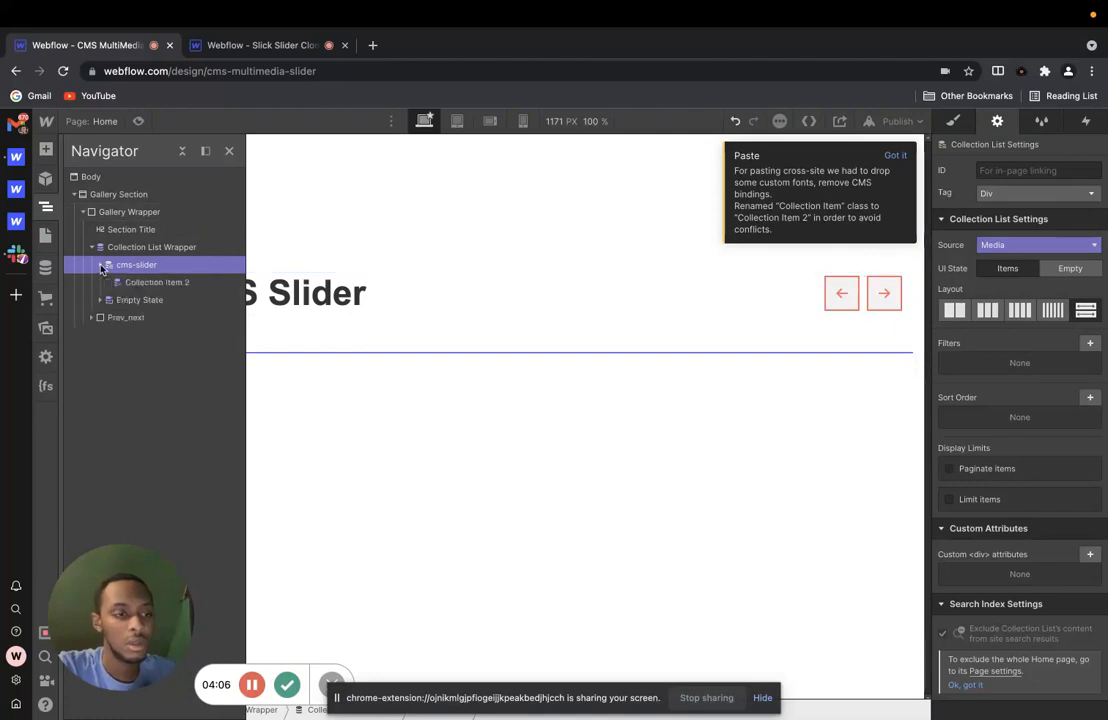
click(150, 283)
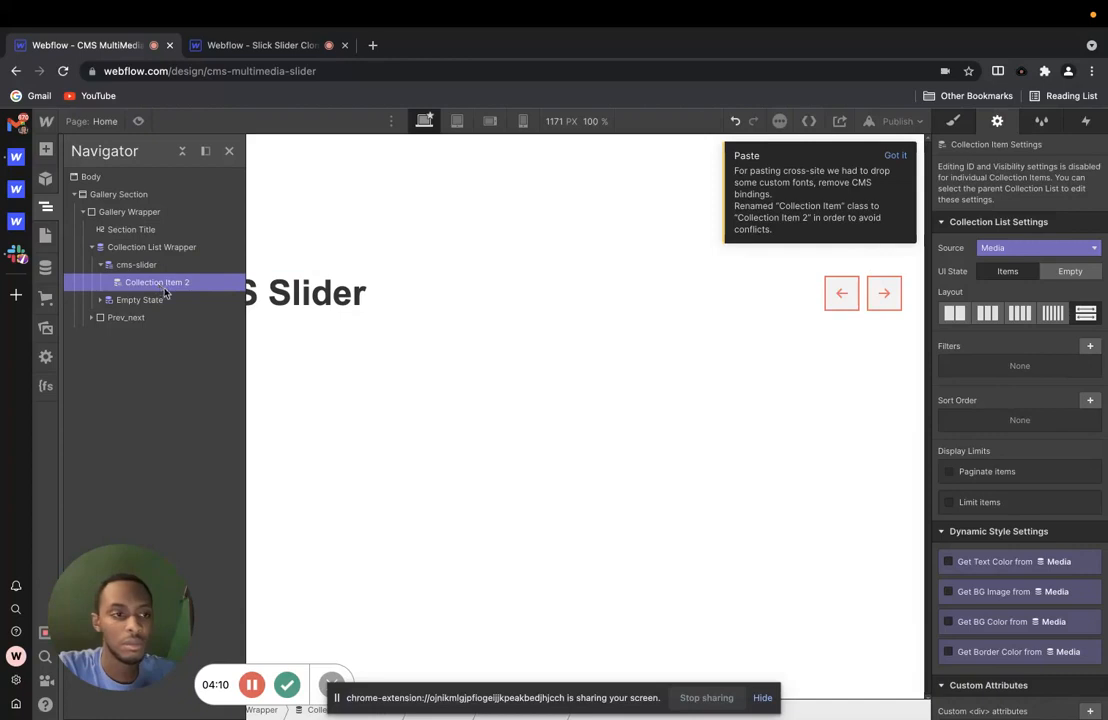
click(45, 150)
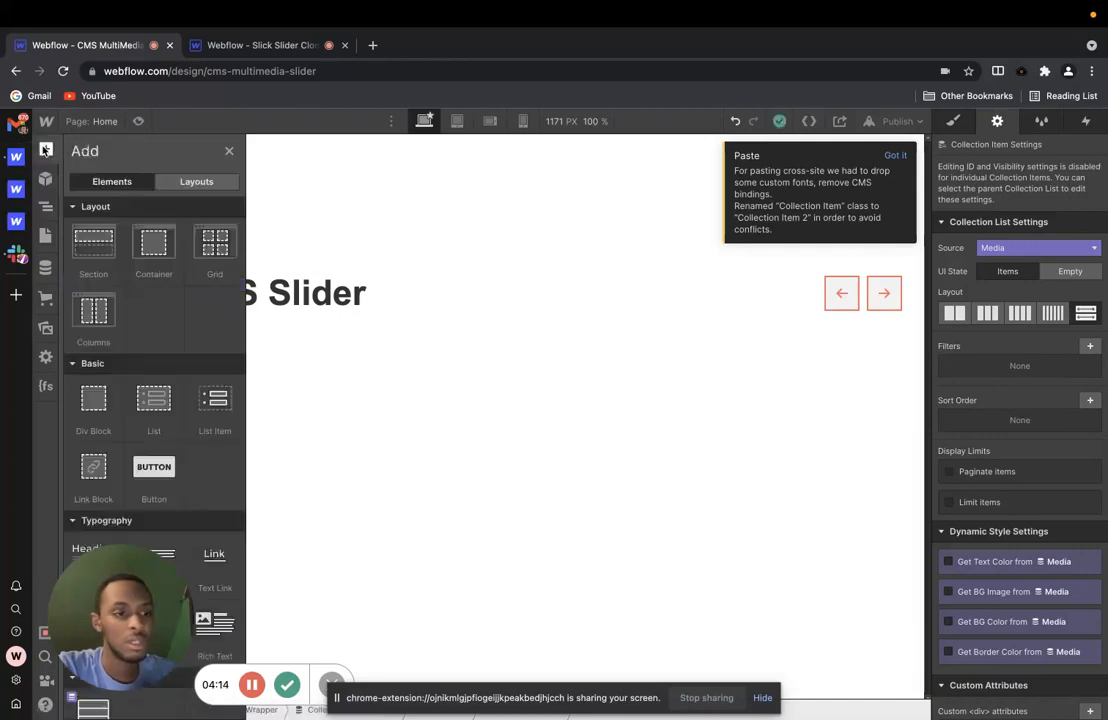
scroll(148, 303, down, 10)
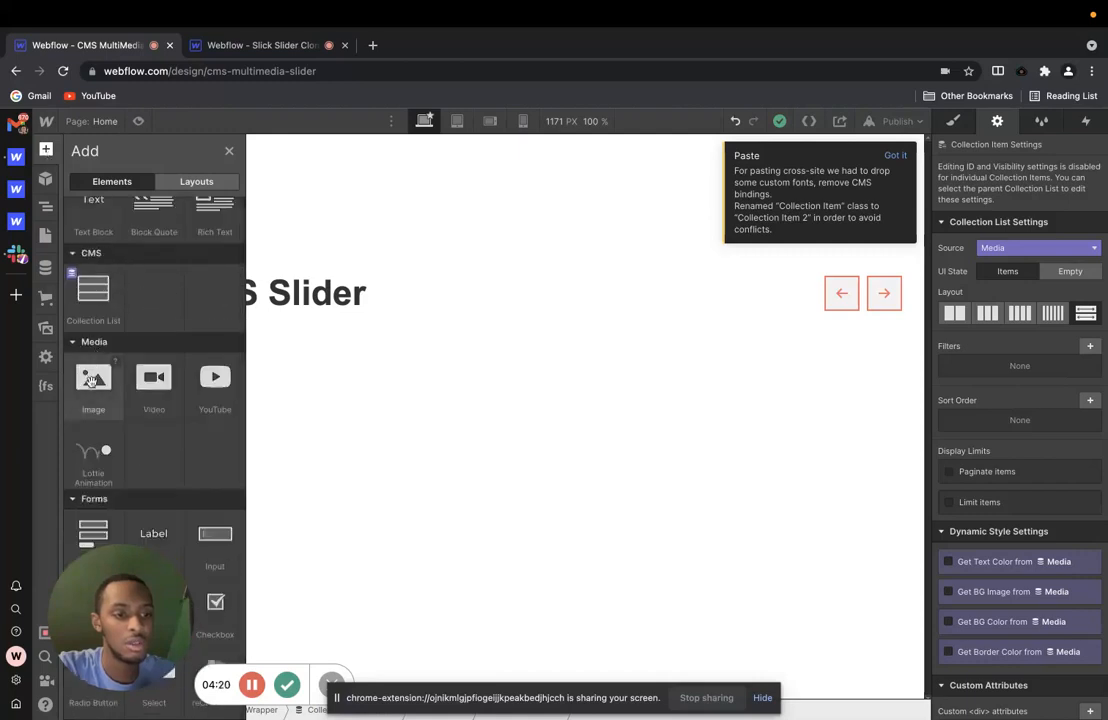
click(91, 380)
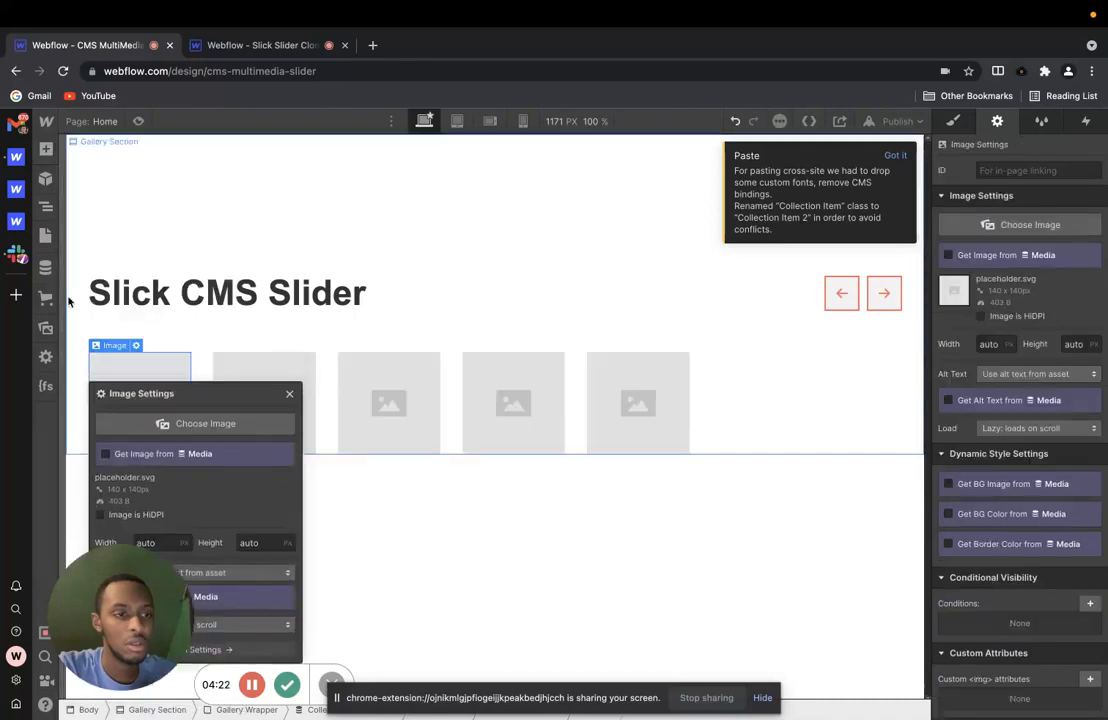
click(45, 149)
scroll(140, 350, down, 6)
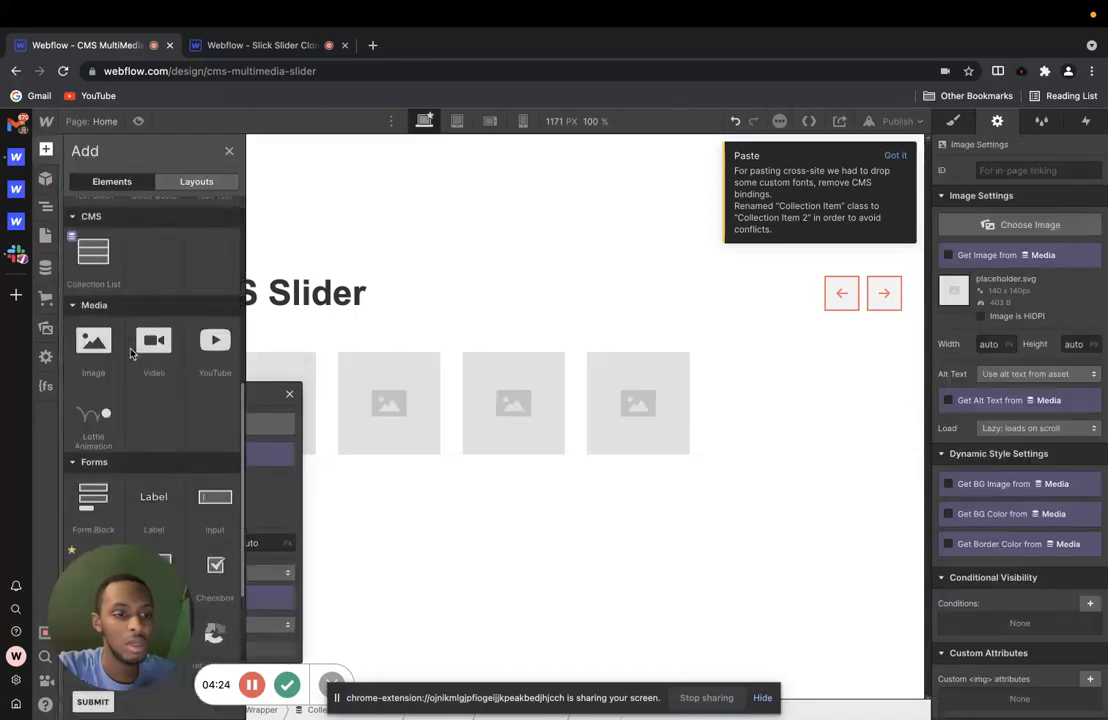
click(143, 345)
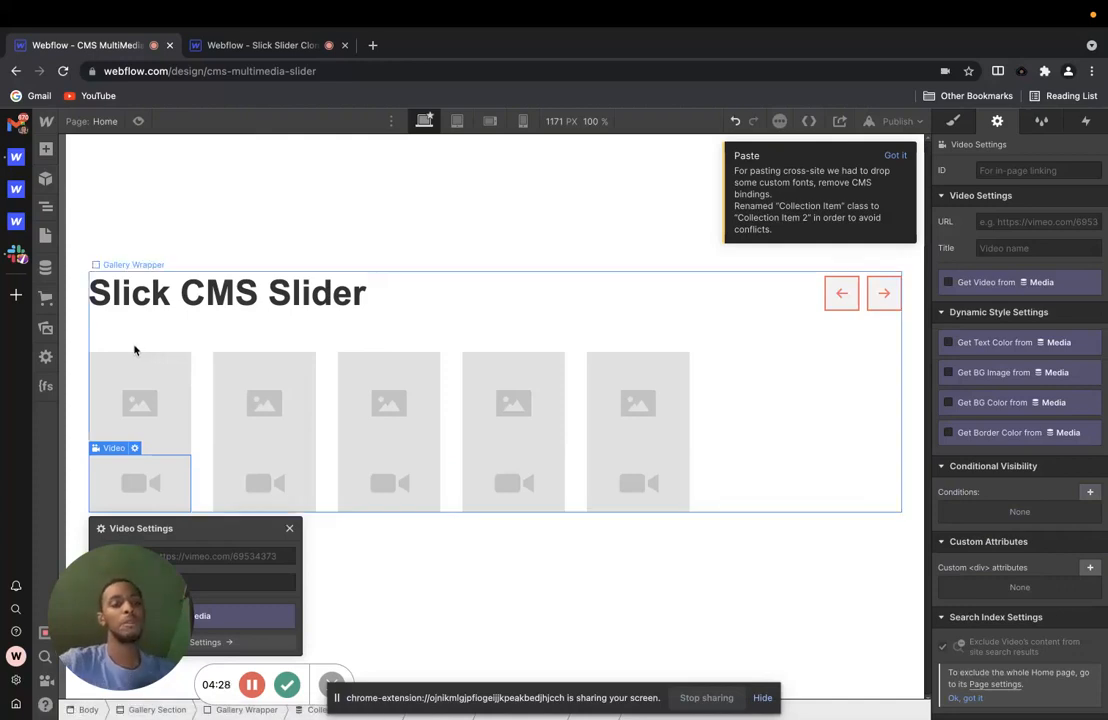
Step: Bind the slide's image element to the Media Image field of the Media collection
click(141, 371)
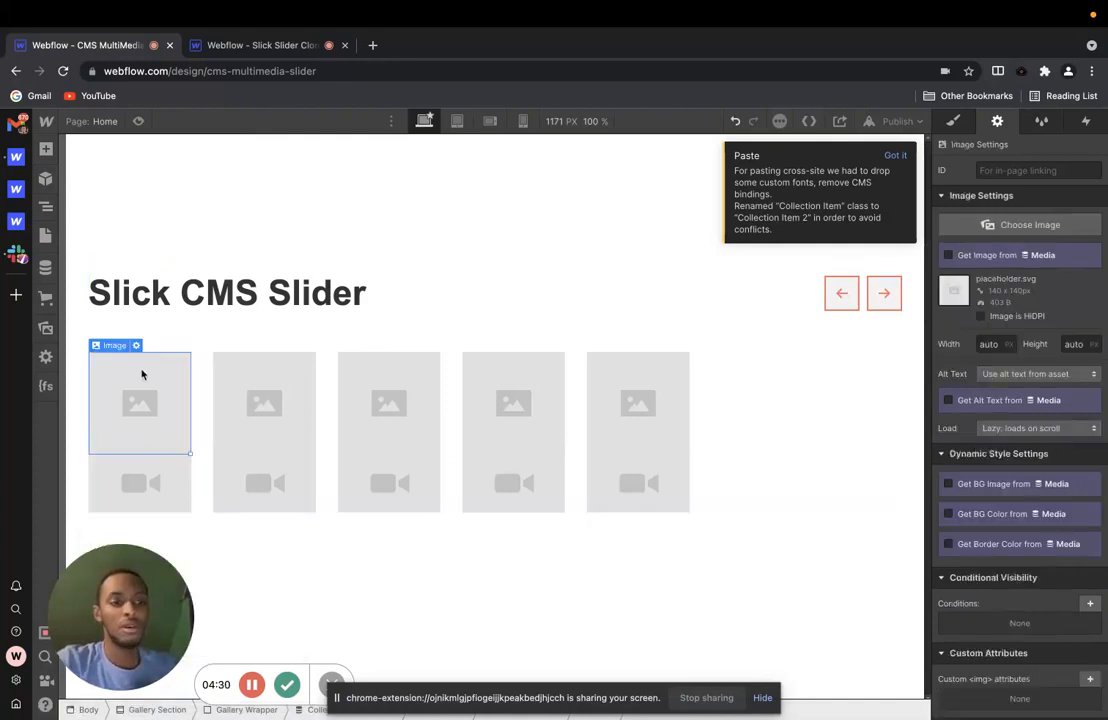
click(946, 256)
click(975, 273)
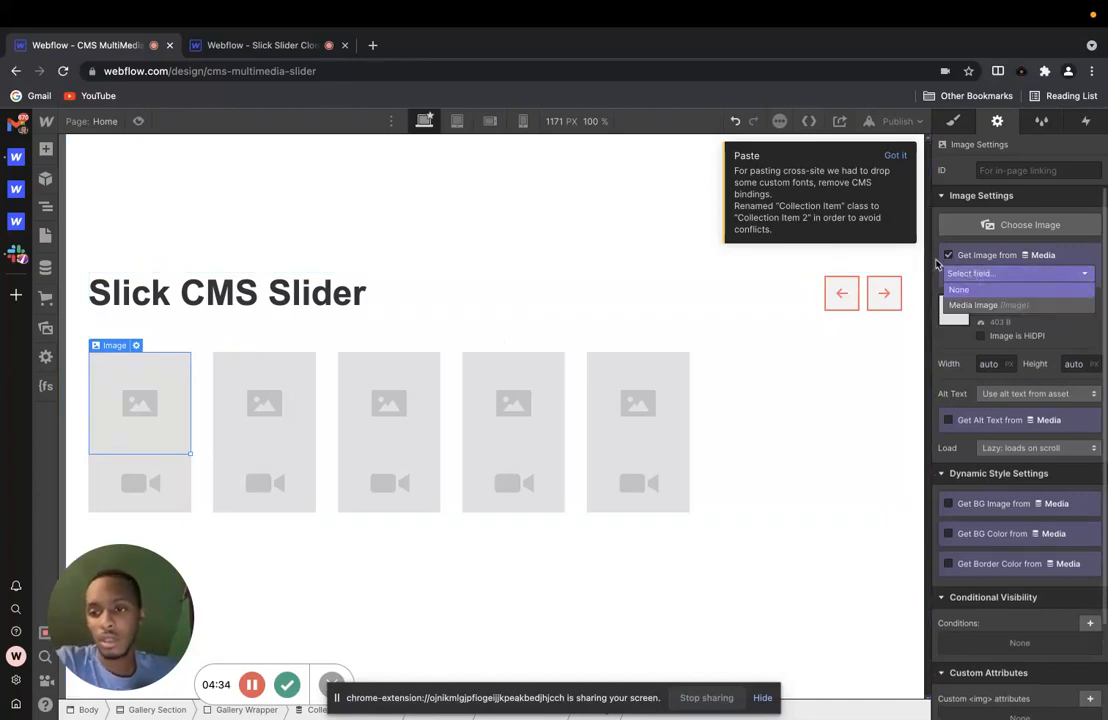
click(969, 305)
Step: Bind the slide's video element to the Media Video field of the Media collection
scroll(644, 562, down, 2)
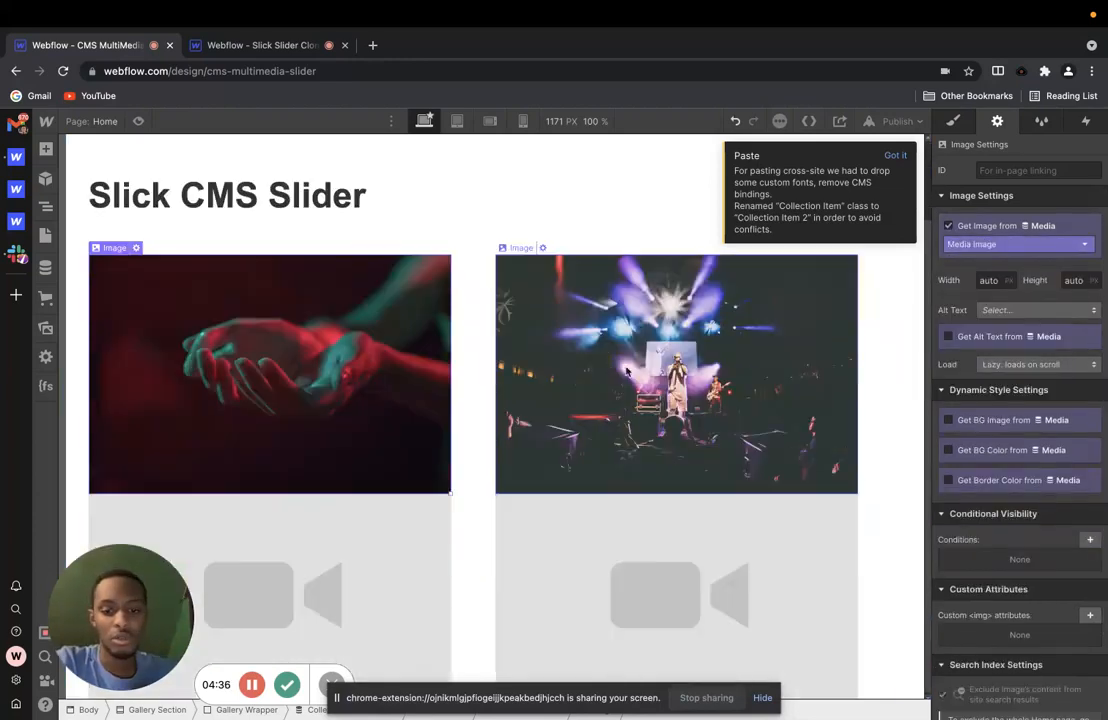
click(644, 562)
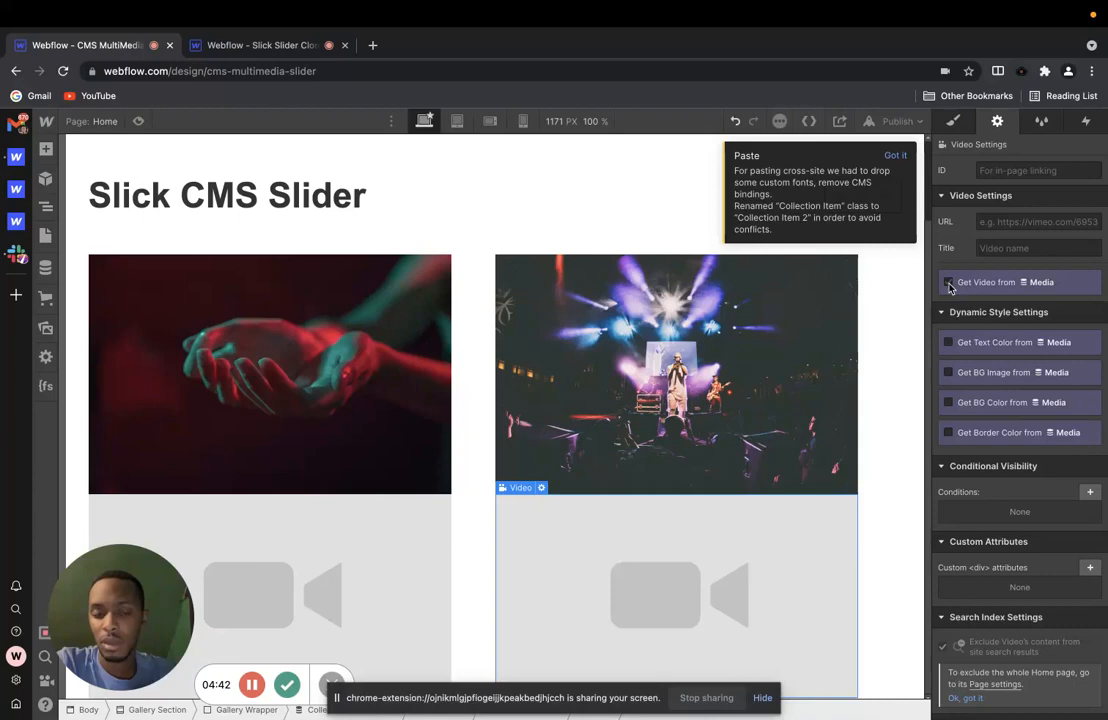
click(949, 284)
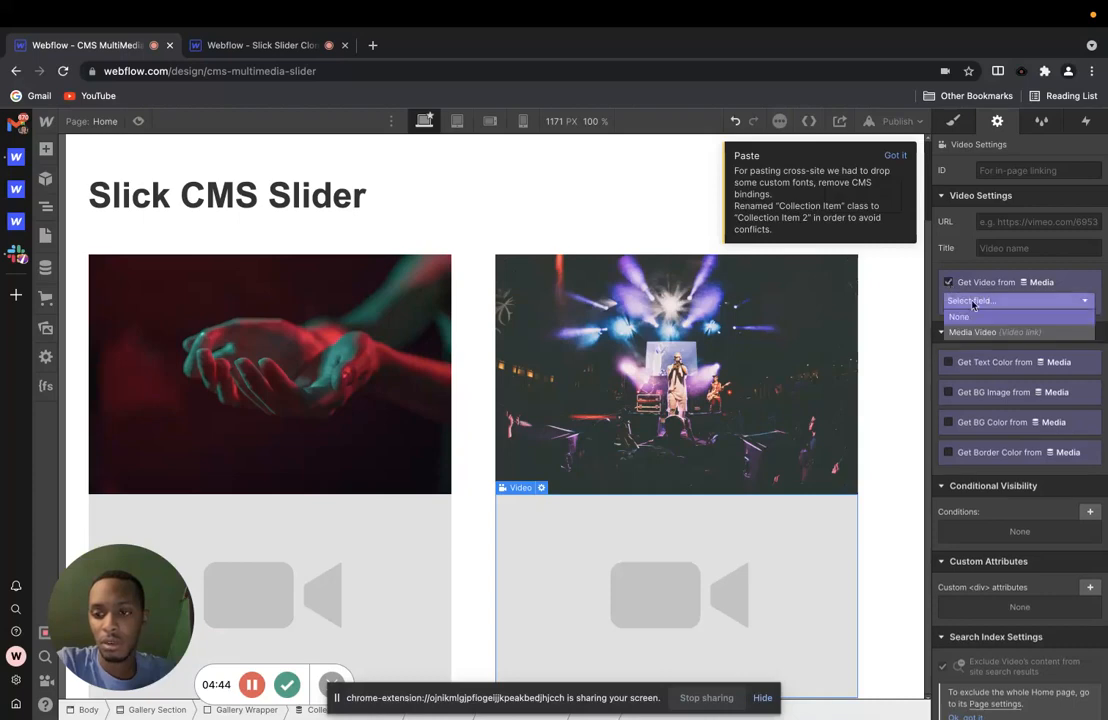
click(974, 331)
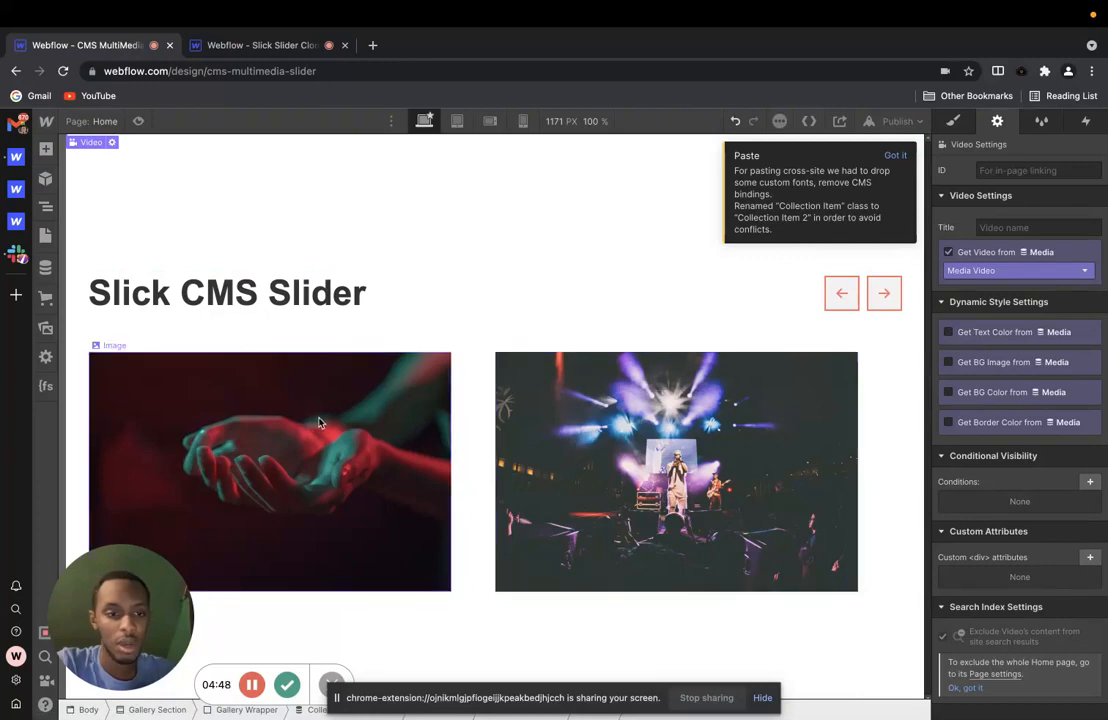
Step: Rename the Collection Item 2 class of the slider's collection item to slide-item
click(392, 489)
key(Up)
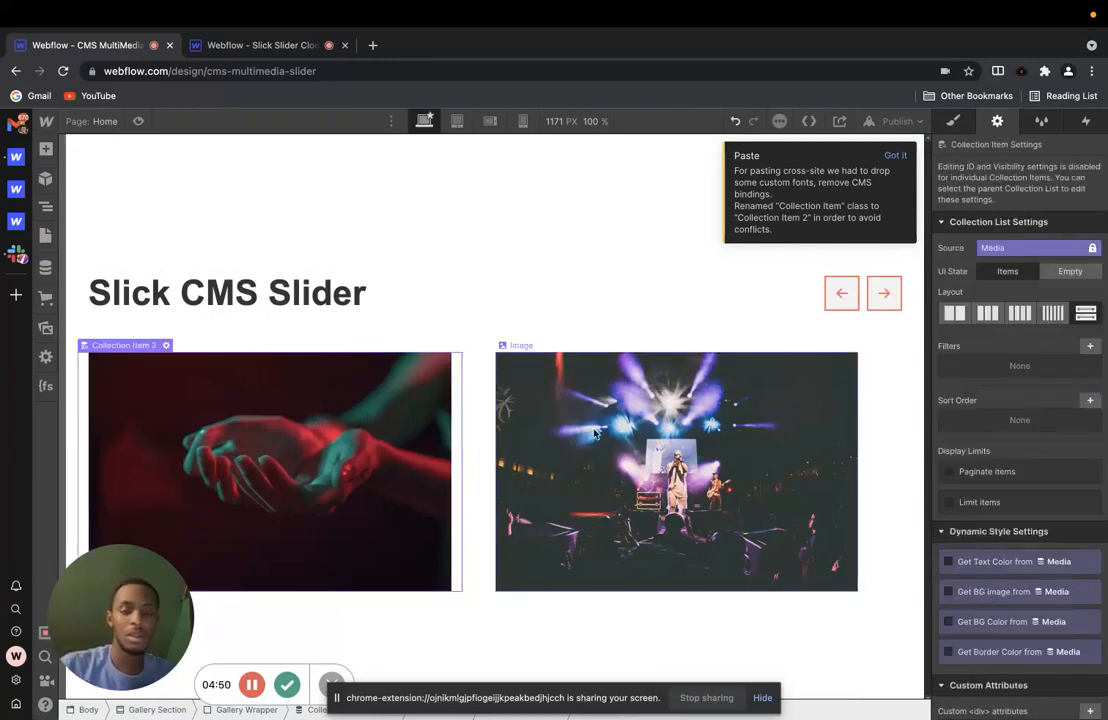
click(955, 124)
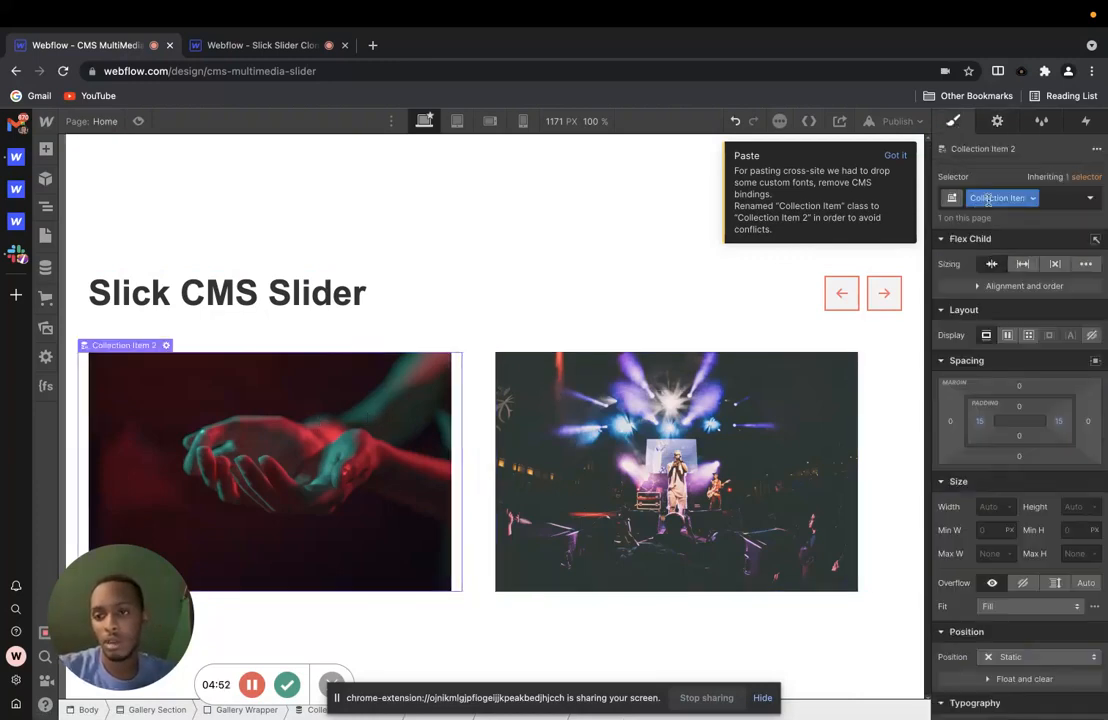
double_click(988, 199)
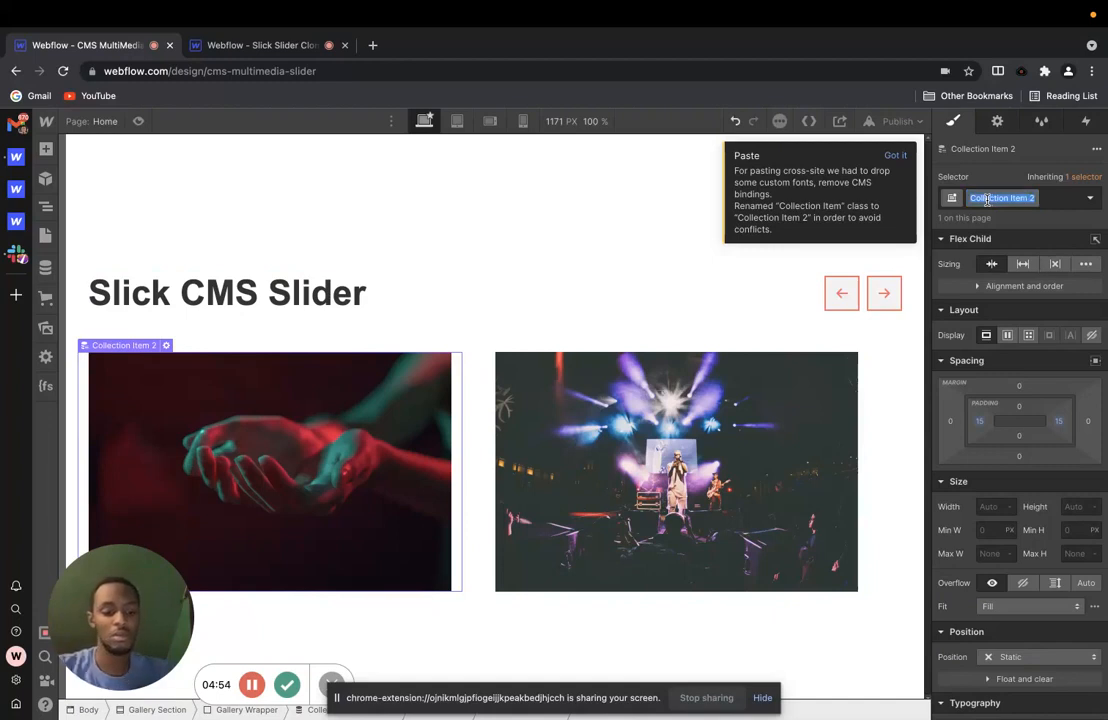
text(cms)
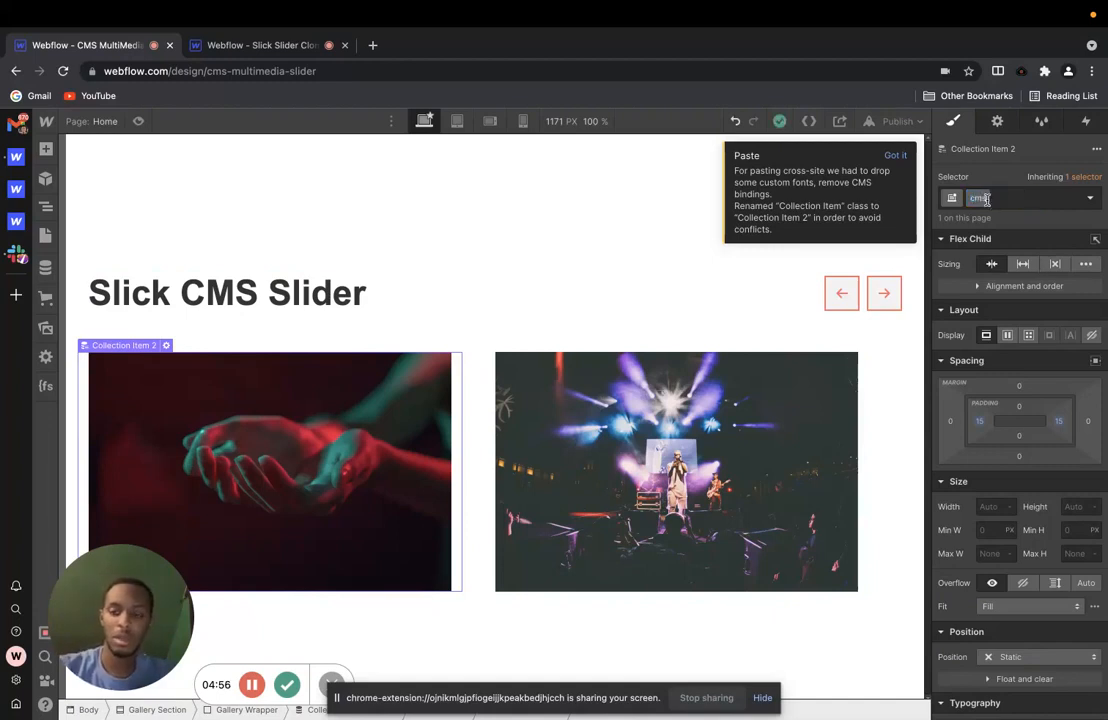
key(BackSpace)
key(BackSpace)
key(BackSpace)
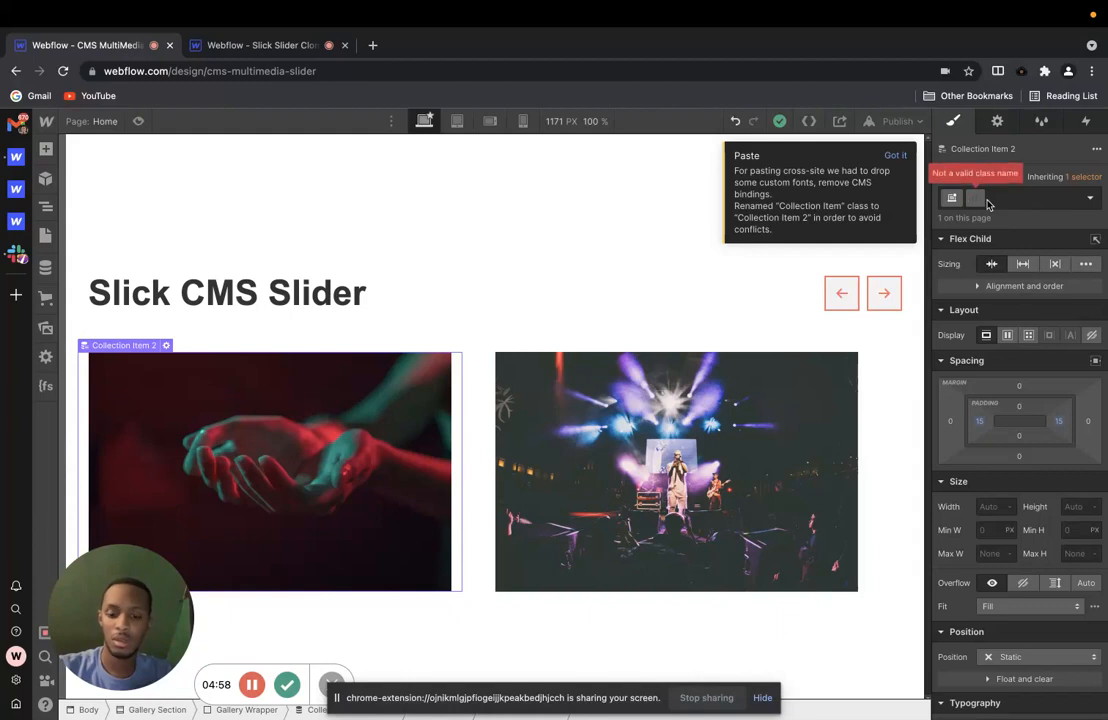
text(slide )
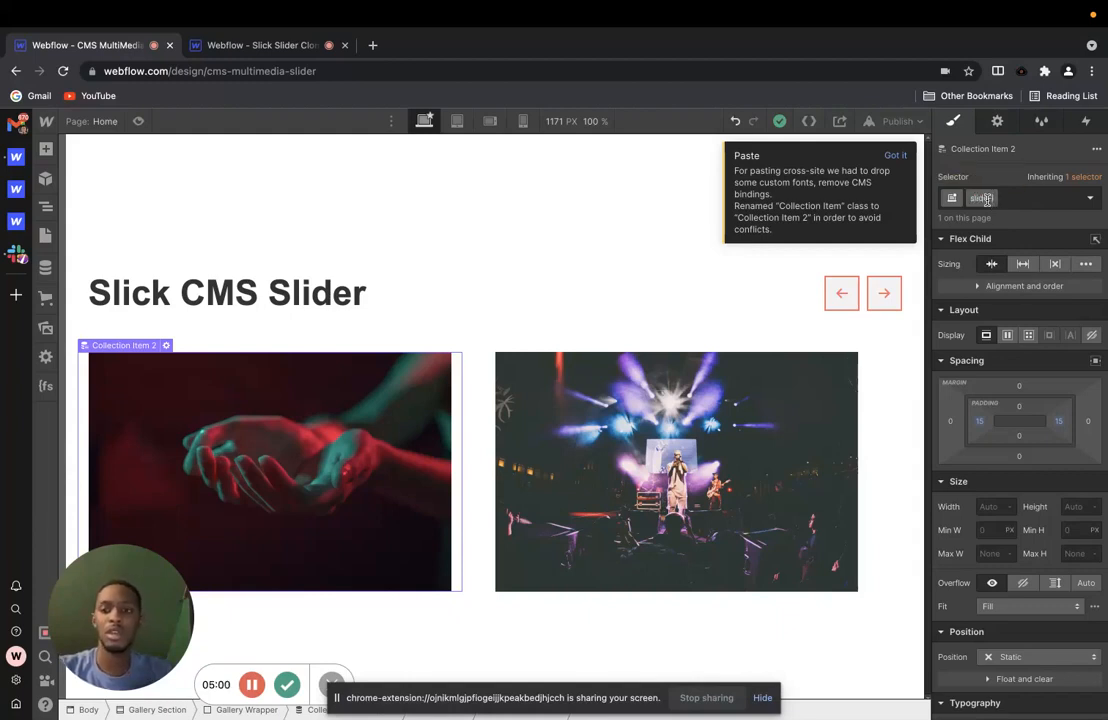
text(item)
key(Return)
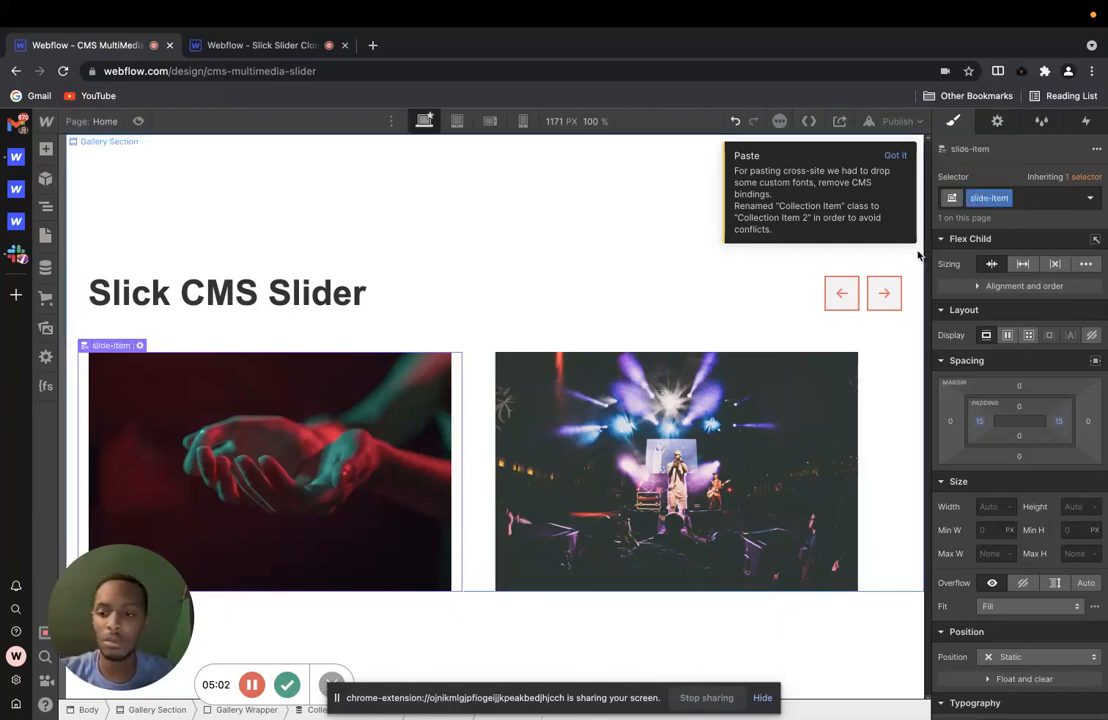
Step: Set the width of the slide-item class to 33.333%
scroll(975, 390, down, 3)
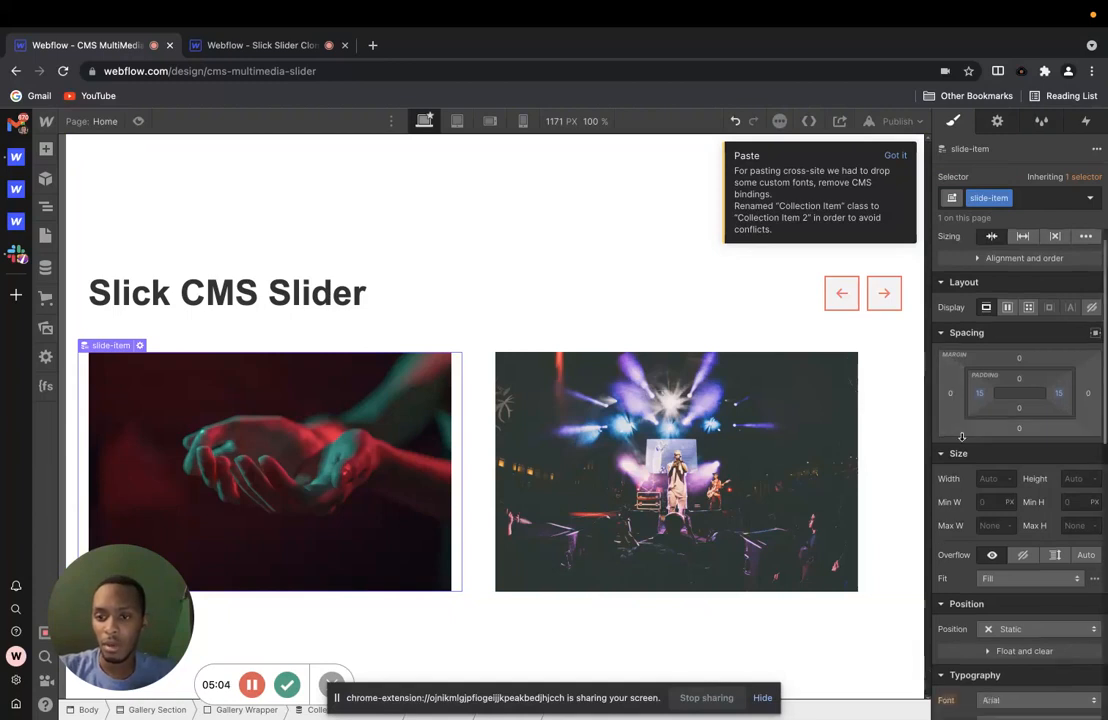
click(986, 387)
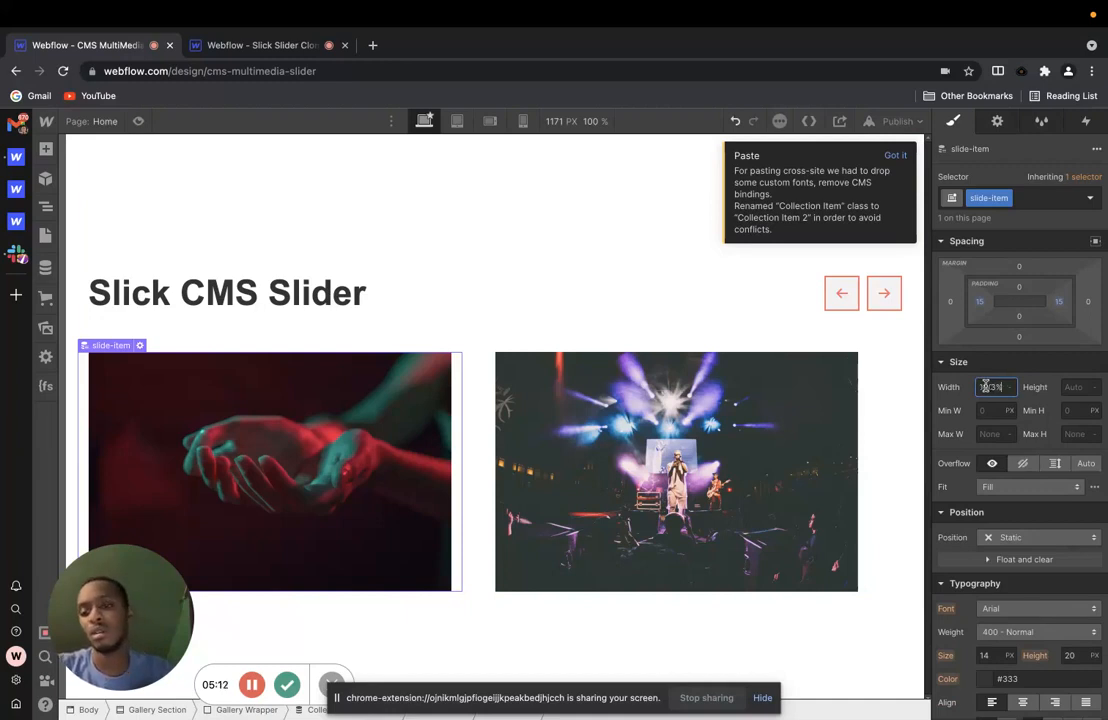
text(33.333%)
key(Return)
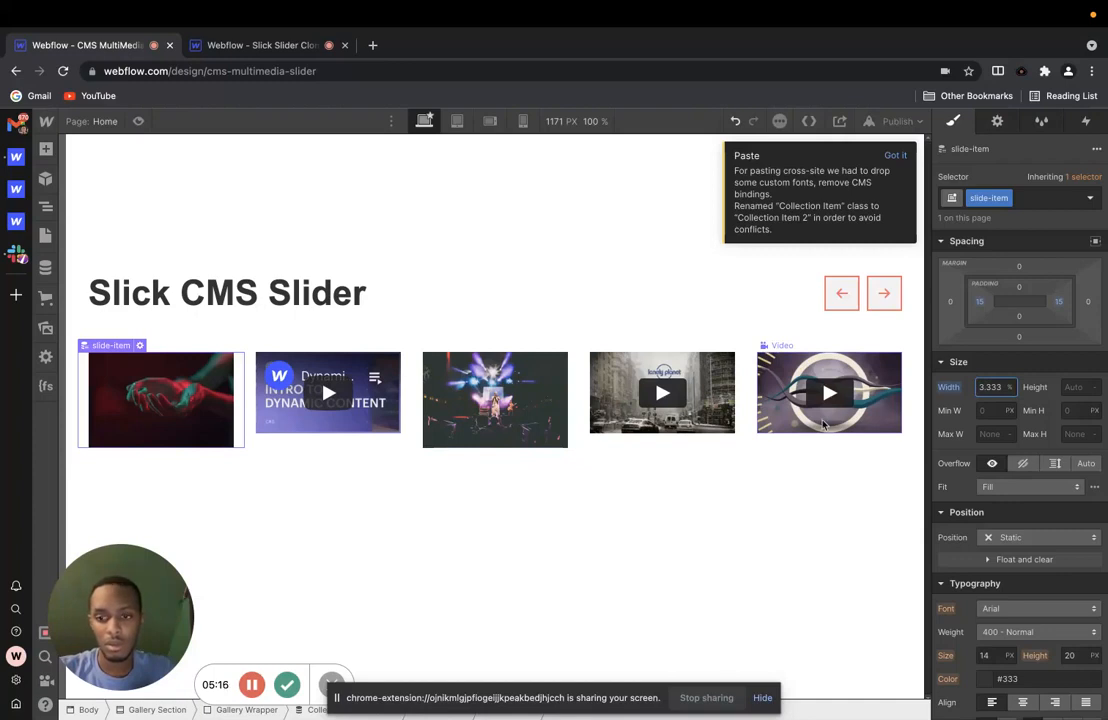
click(977, 387)
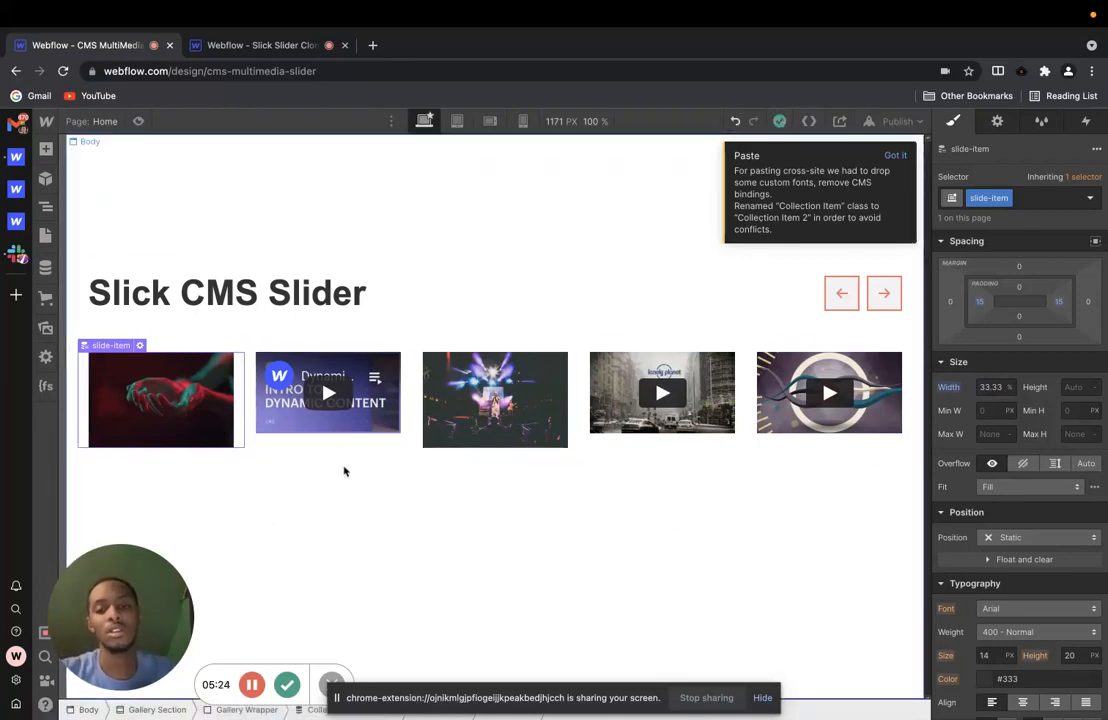
Step: Select the cms-slider list, dismiss the paste notice and publish the site to its webflow.io domain
click(249, 426)
key(Up)
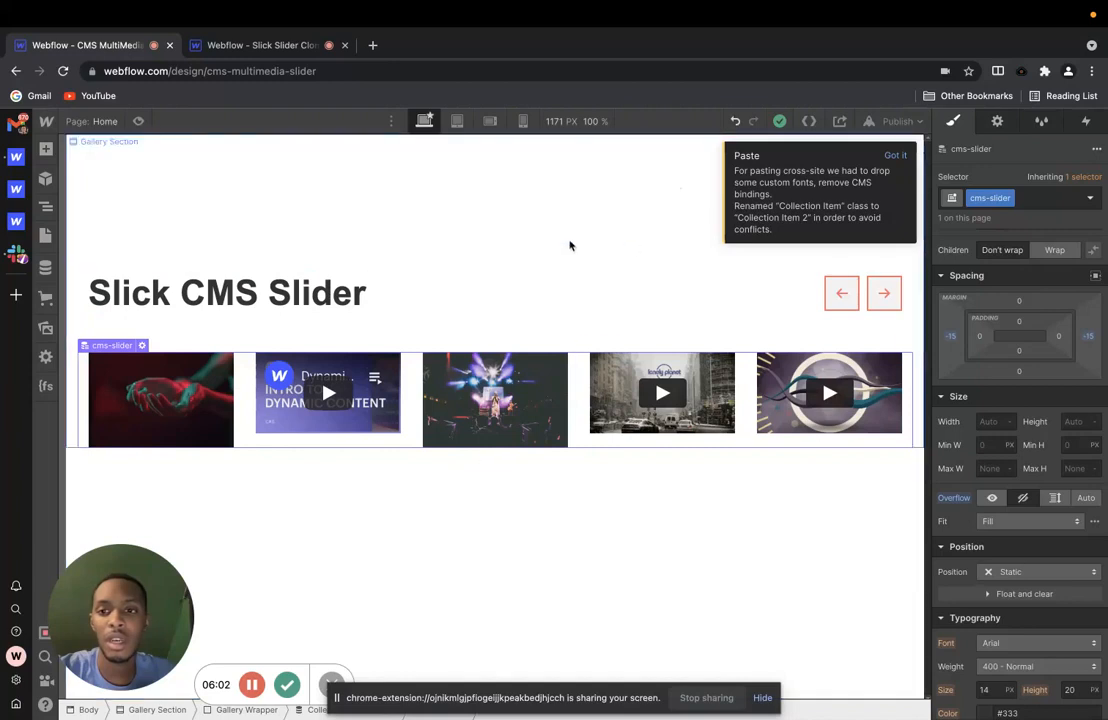
click(893, 124)
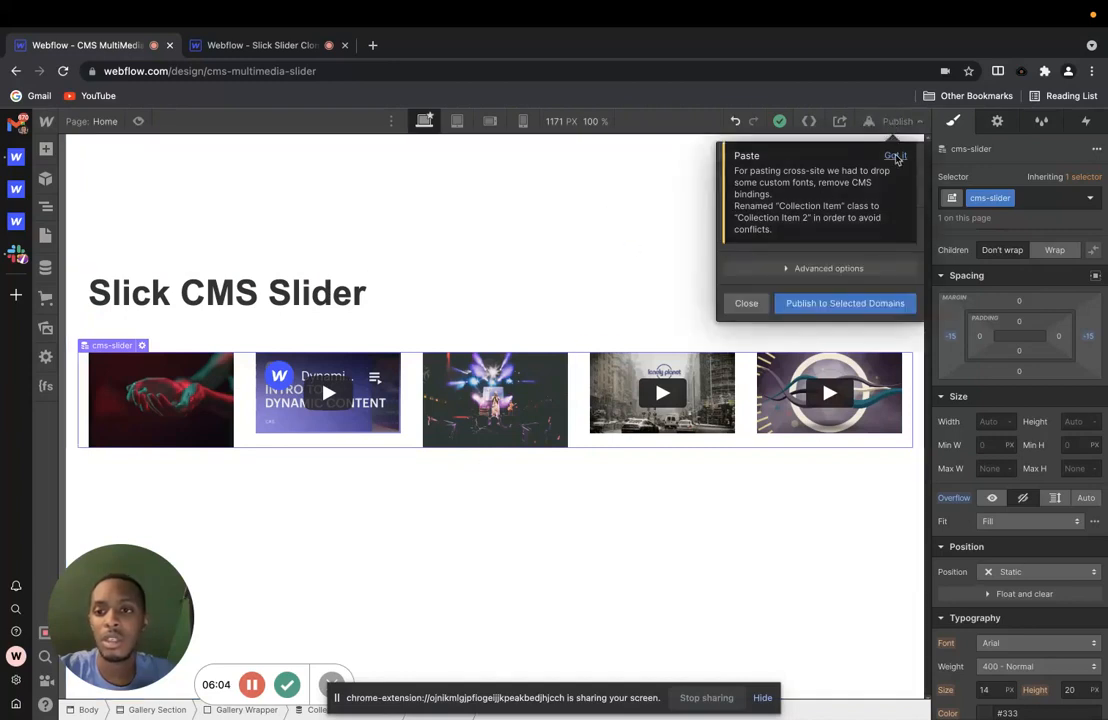
click(895, 155)
click(818, 306)
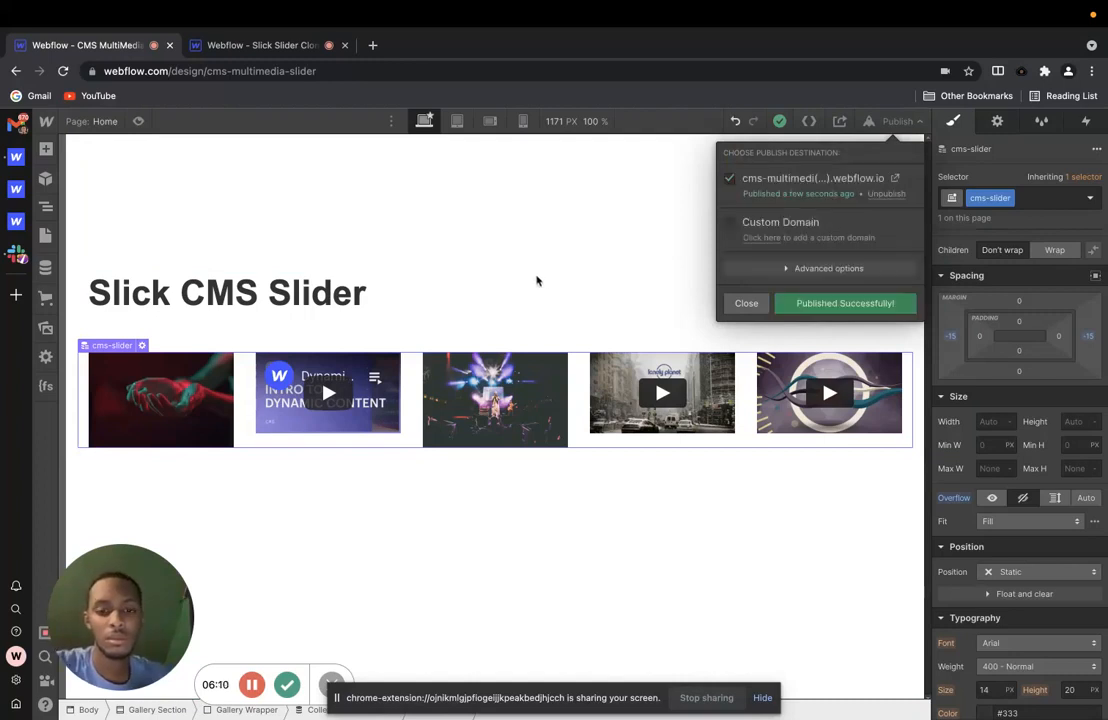
Step: Open the published CMS MultiMedia Slider site and test the slider's next and previous arrows
click(894, 182)
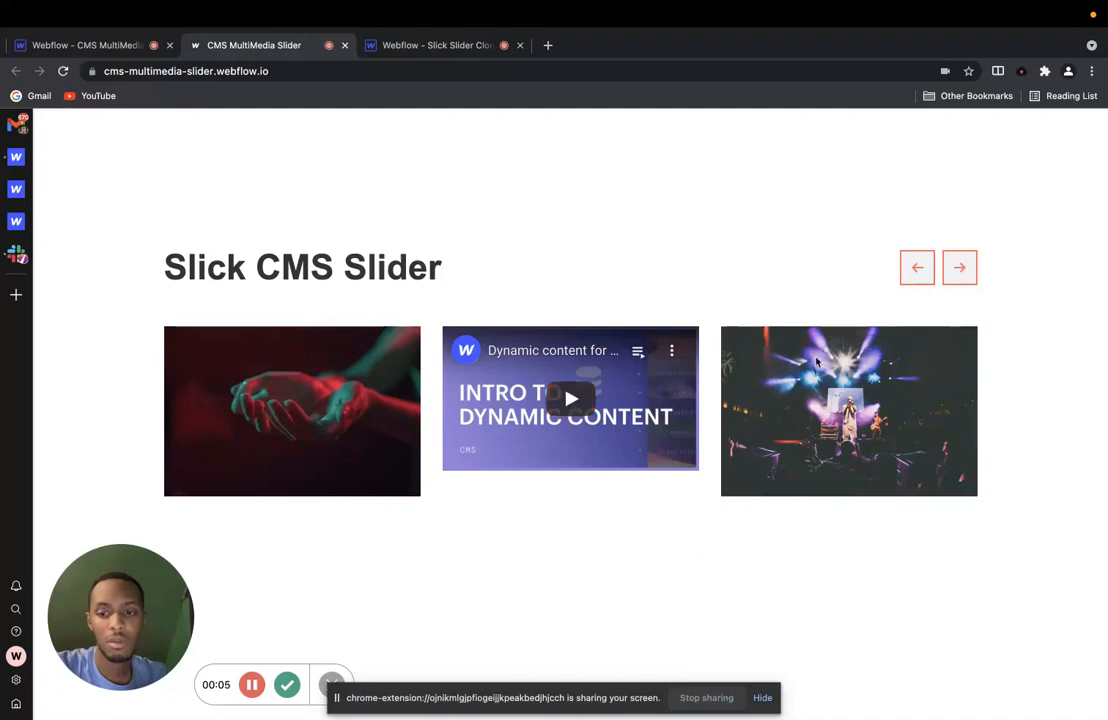
click(960, 268)
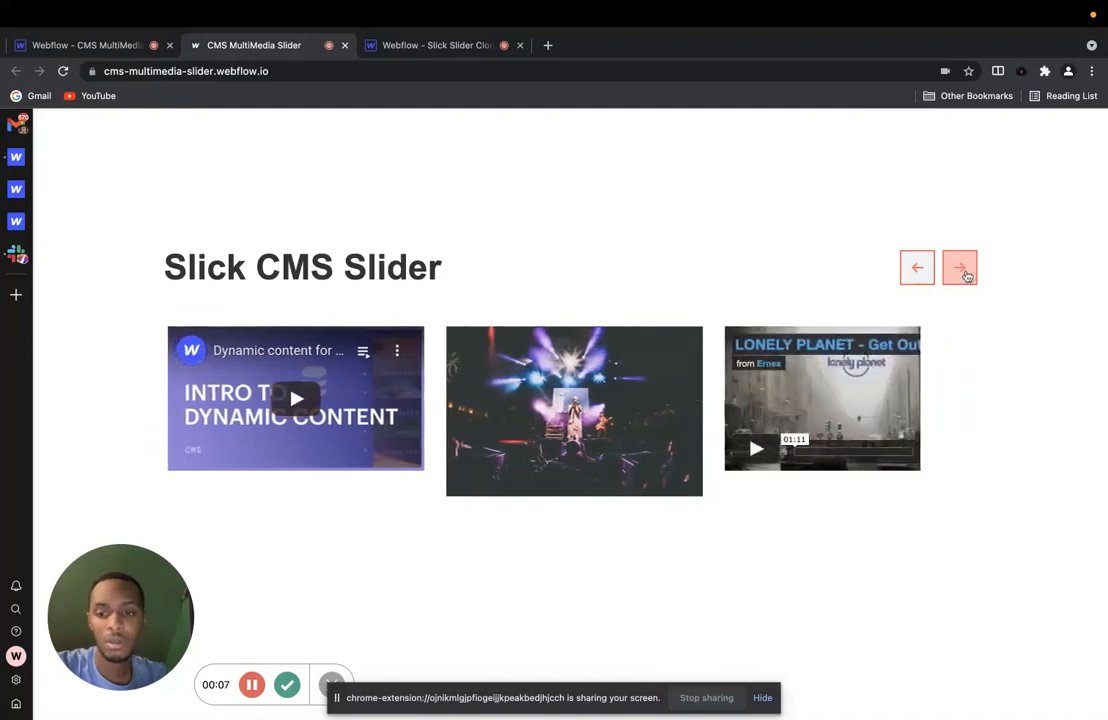
click(960, 268)
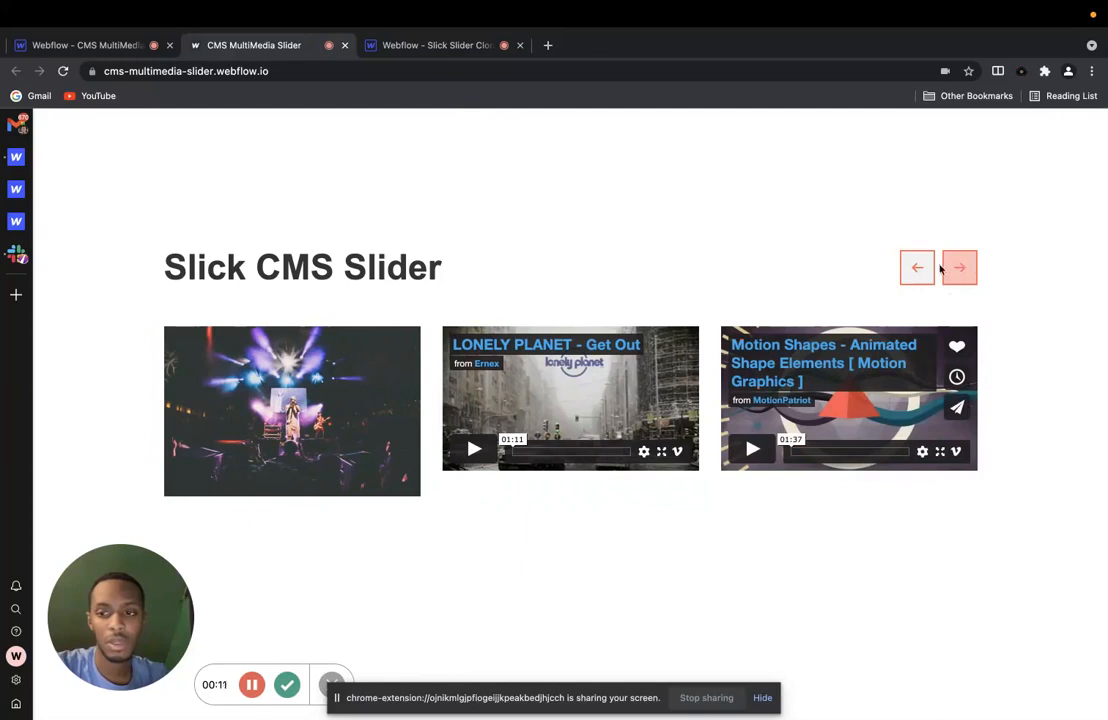
click(909, 269)
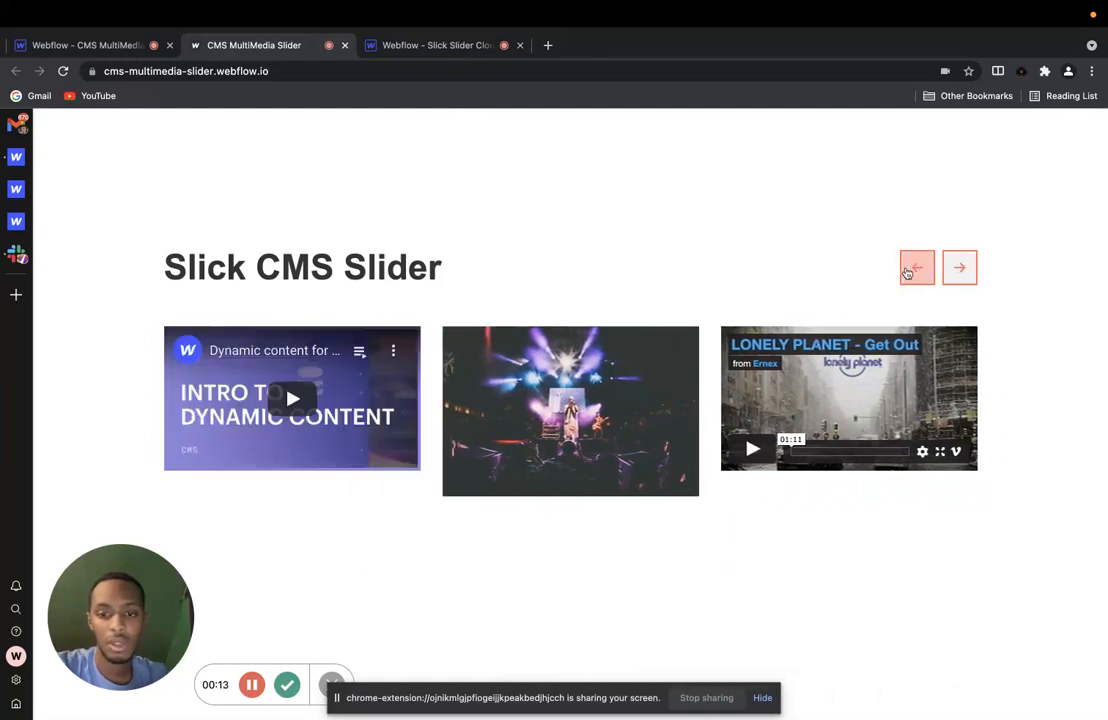
click(909, 269)
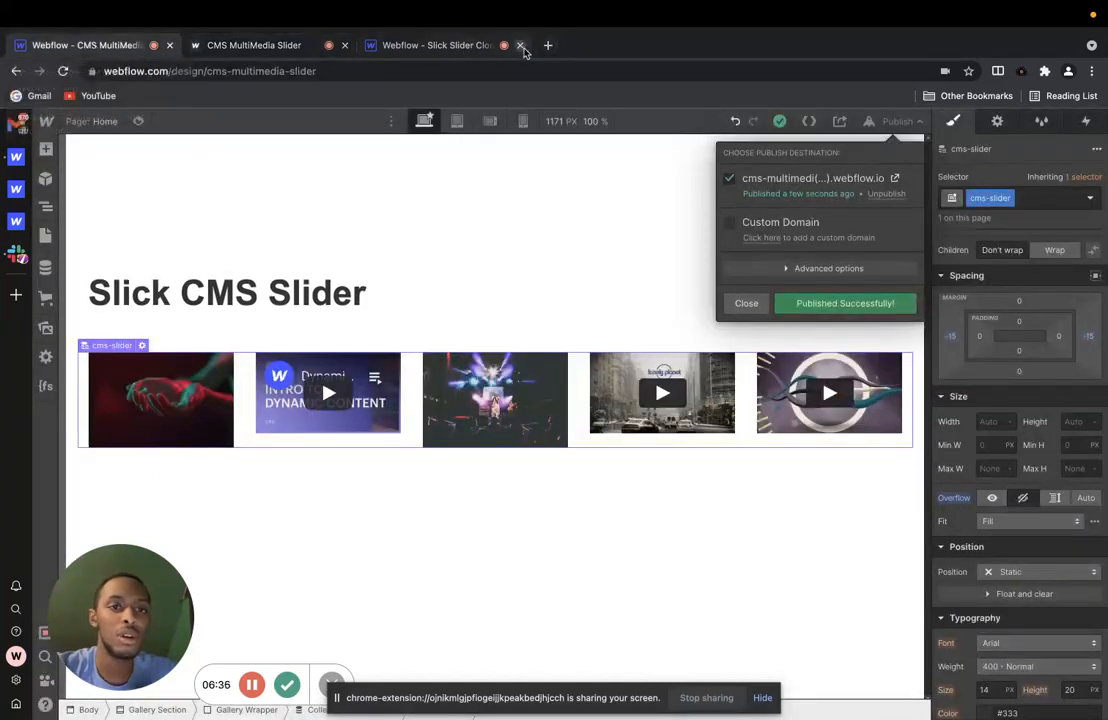
Step: Close the Slick Slider cloneable tab and add a Lightbox element beneath the image in the slider's collection item
click(519, 45)
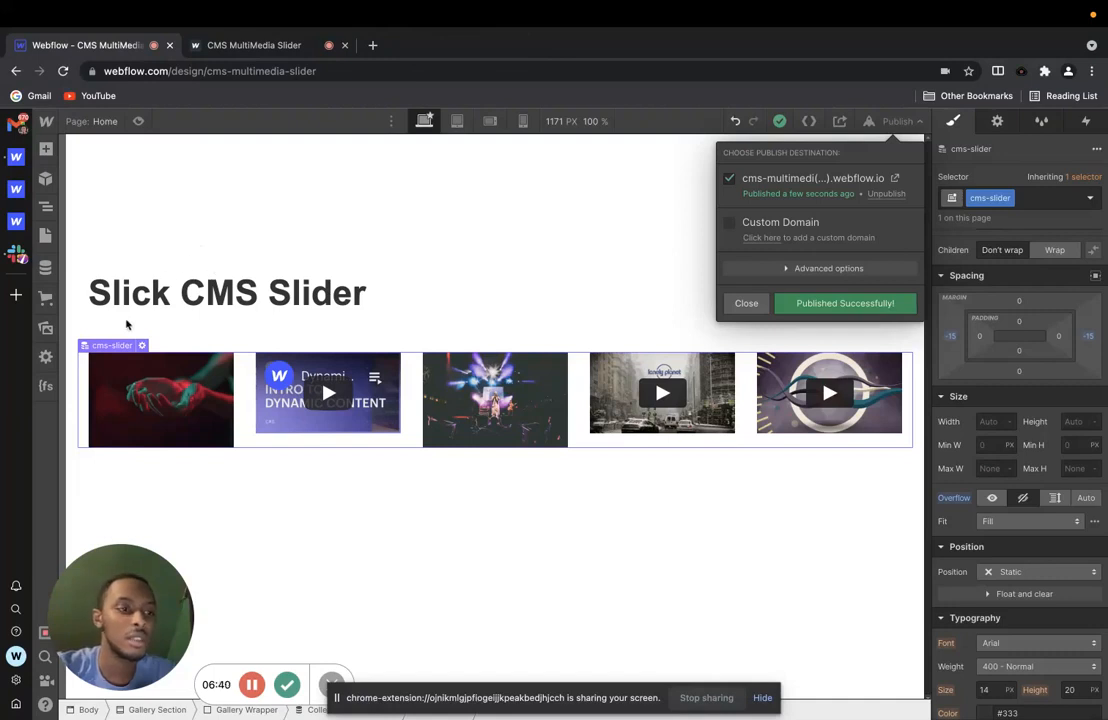
click(152, 388)
click(162, 374)
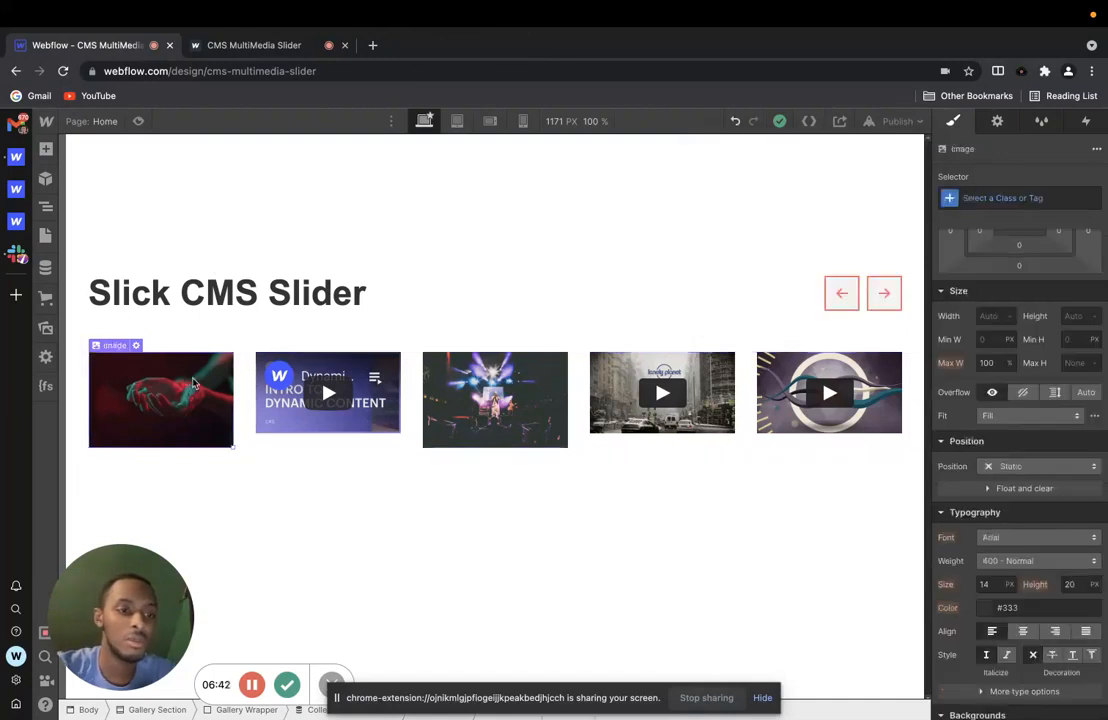
key(super+e)
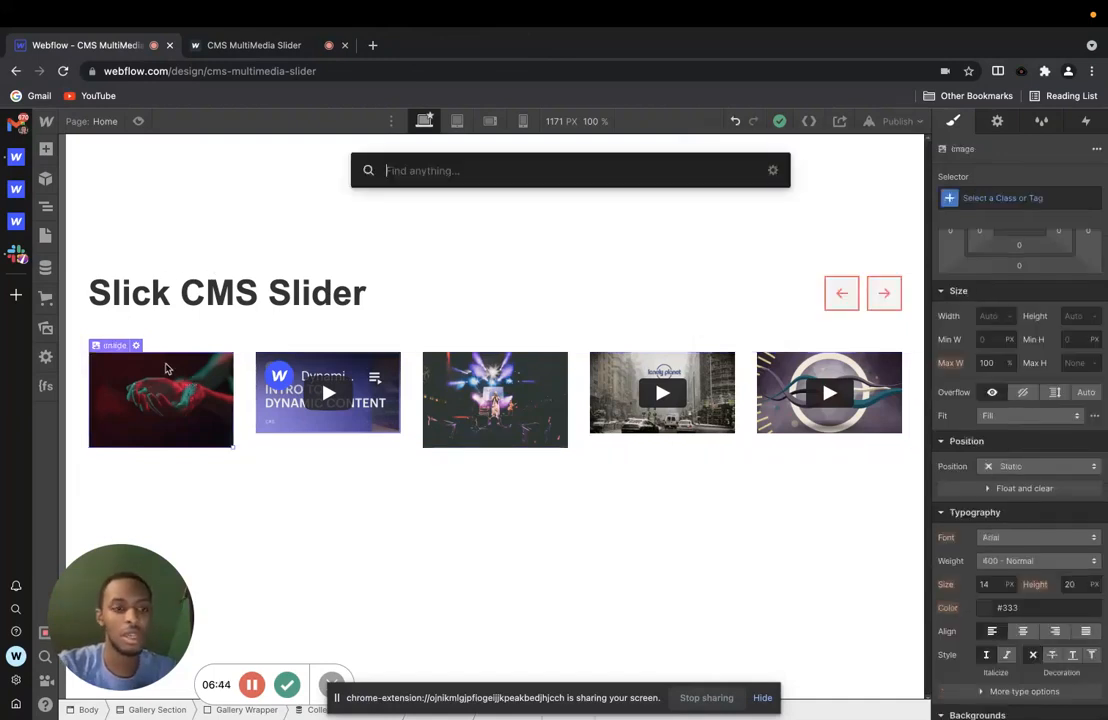
text(light)
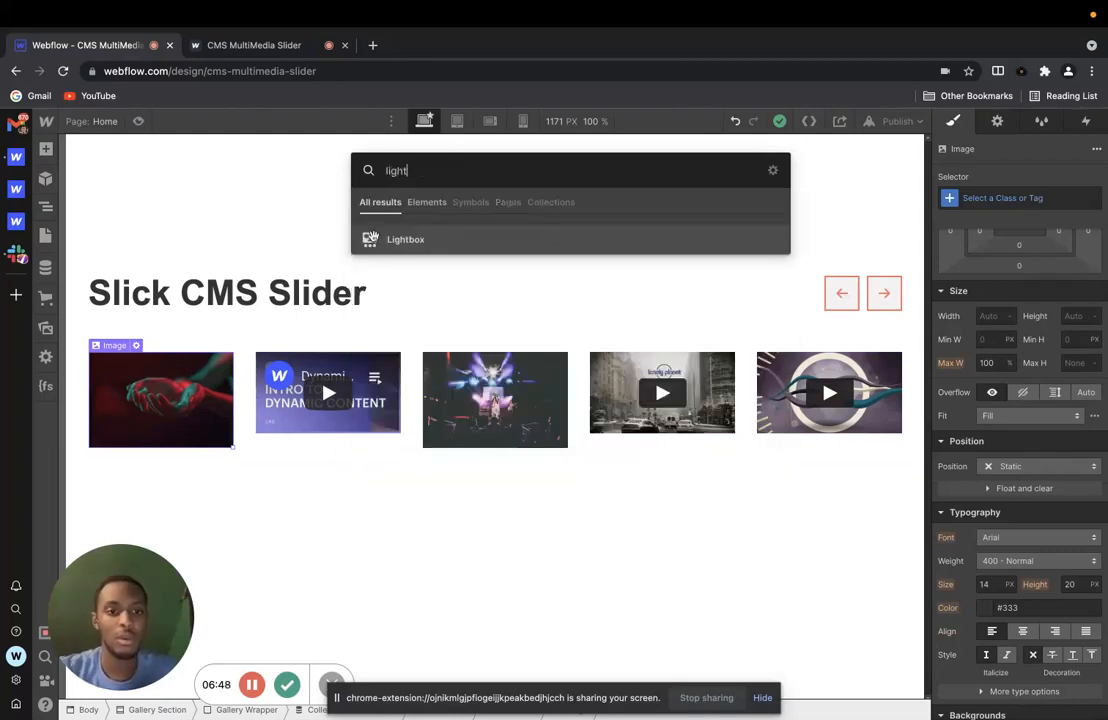
click(371, 240)
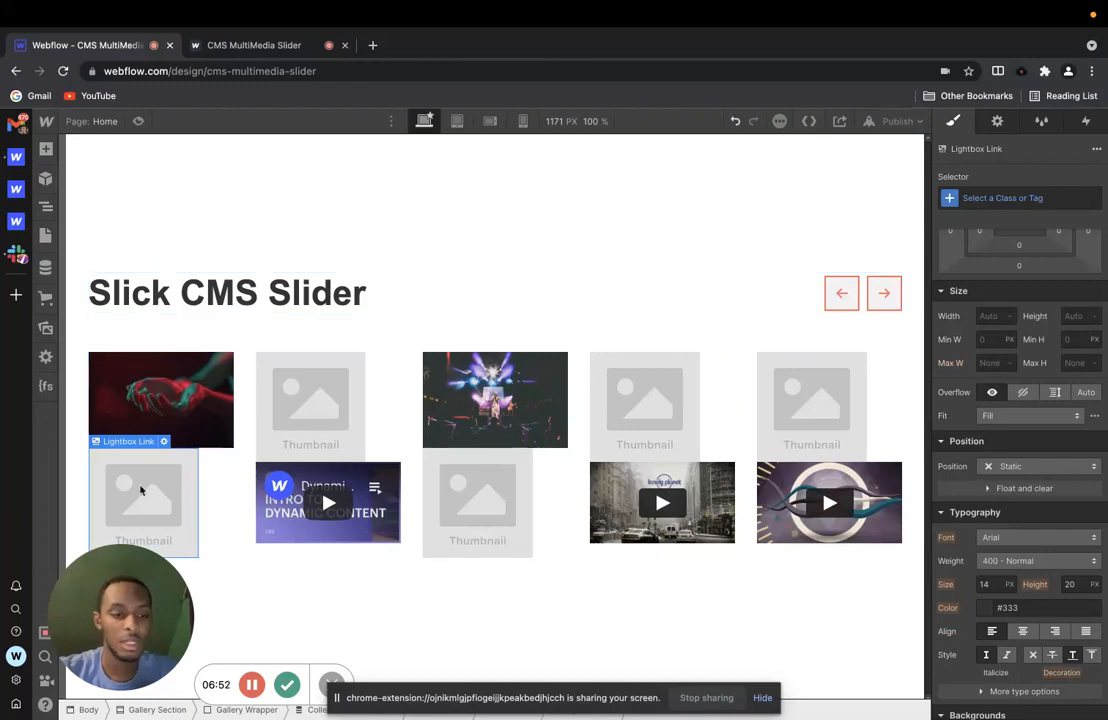
Step: Delete the original image above the lightbox in the collection item and select the lightbox's thumbnail image
click(164, 394)
click(130, 494)
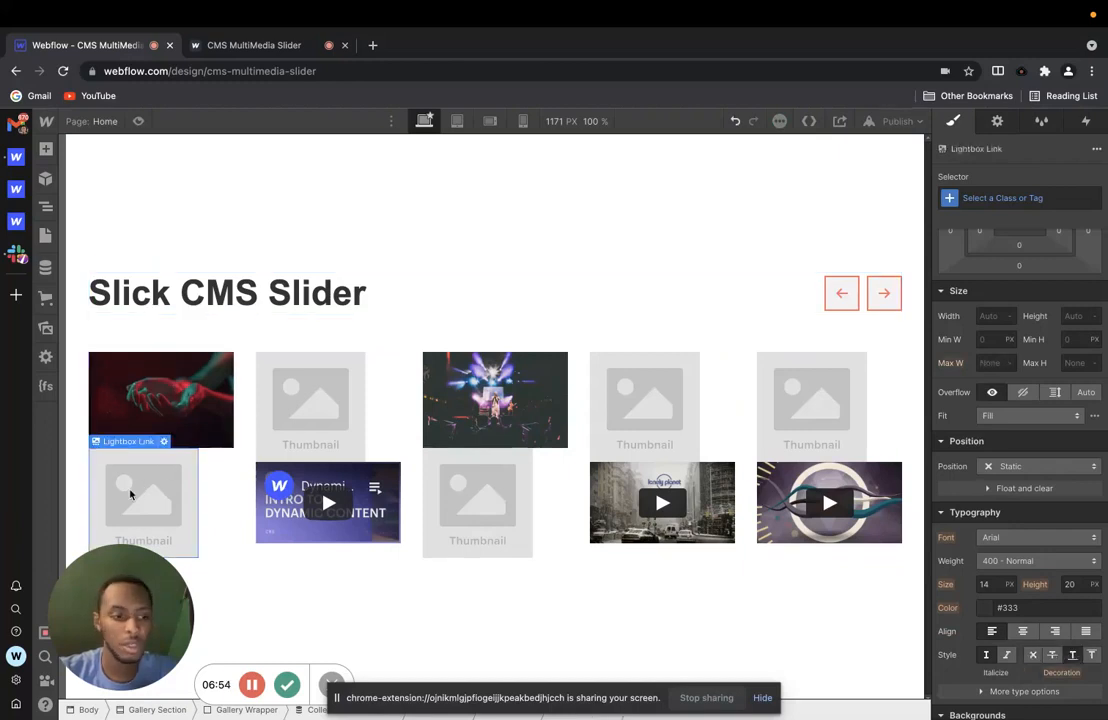
click(132, 396)
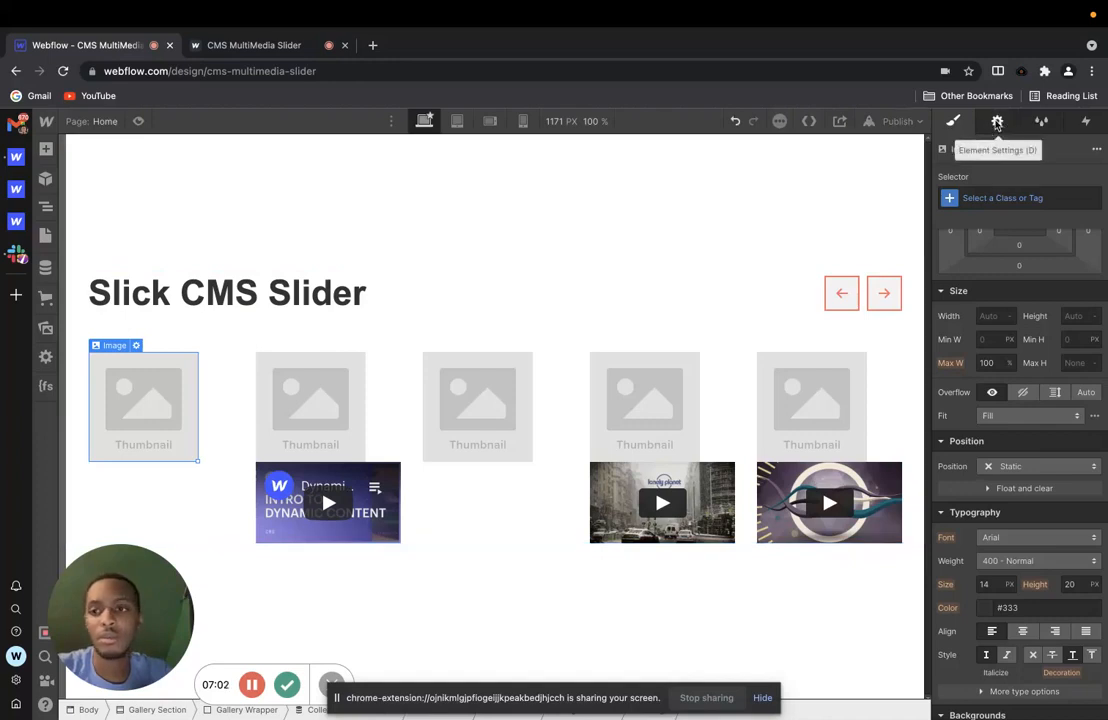
Step: Bind the lightbox thumbnail's image source to the Media Image field of the Media collection
click(997, 122)
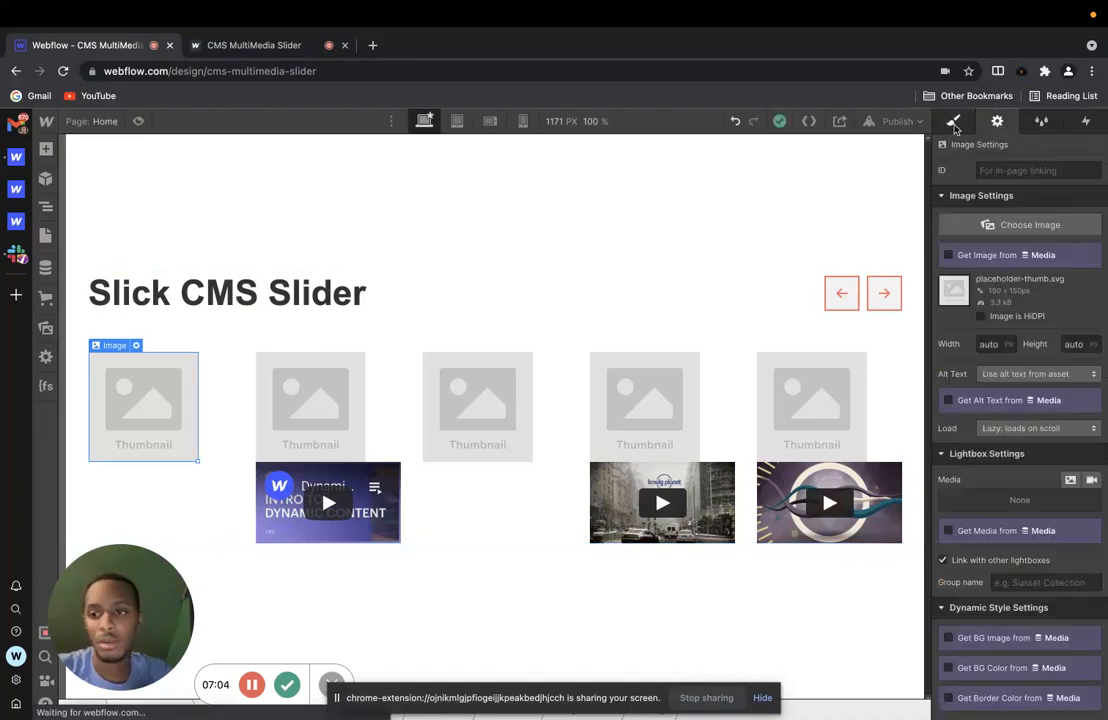
click(949, 255)
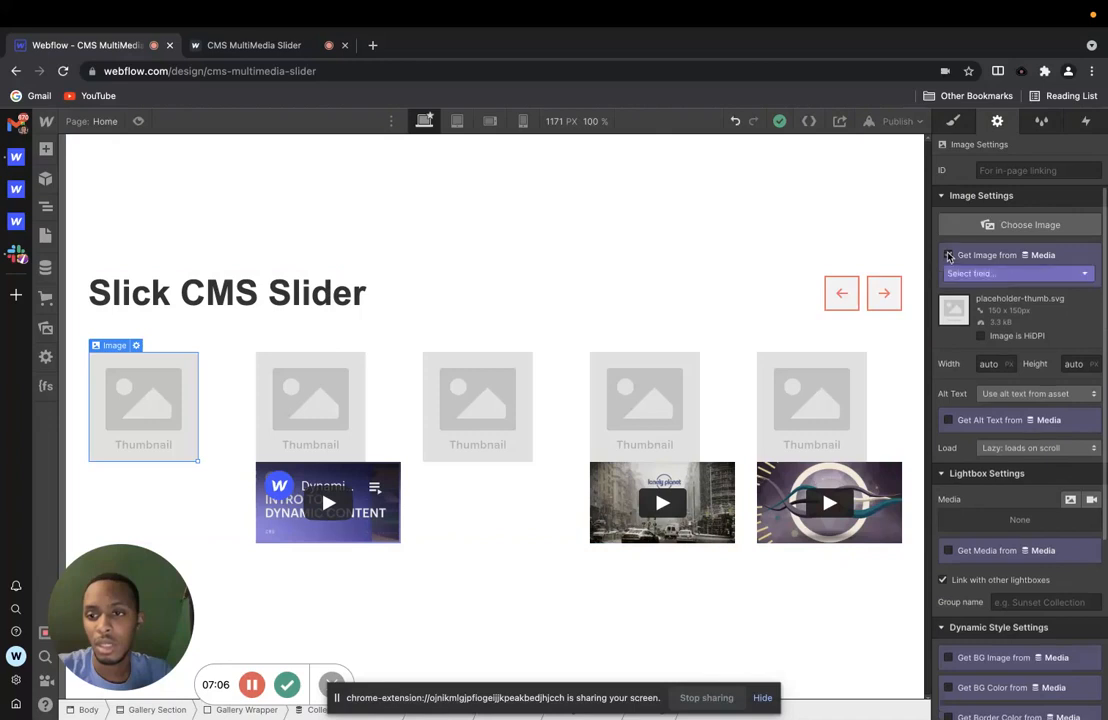
click(1015, 273)
click(975, 303)
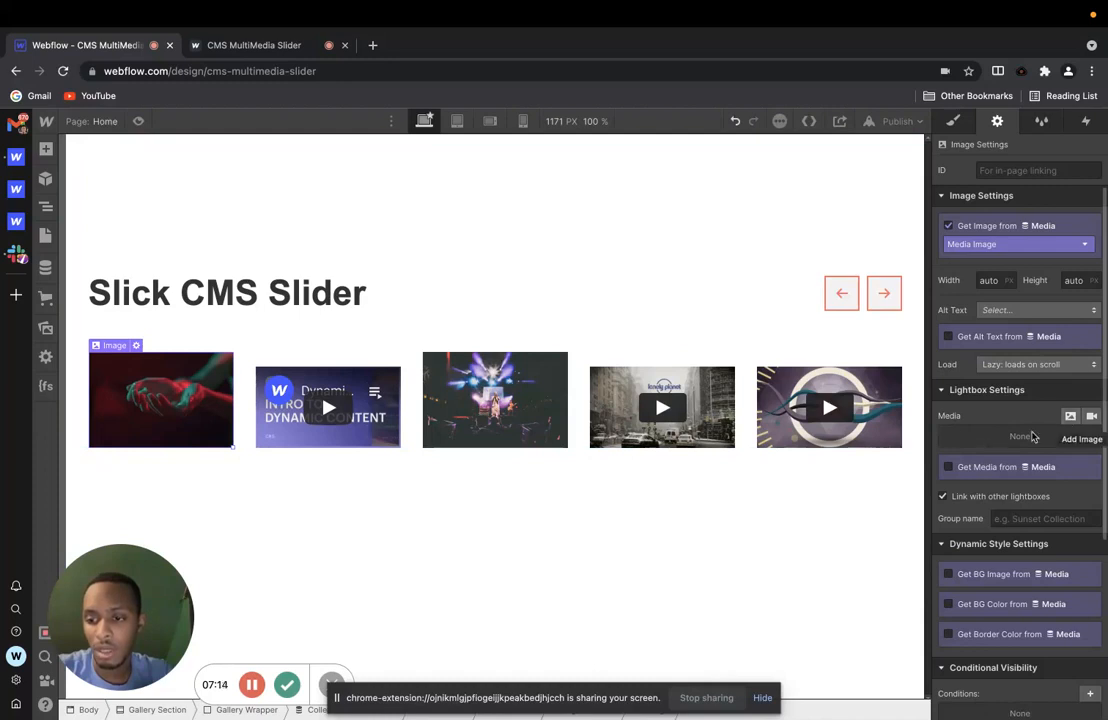
Step: Bind the lightbox's media content to the Media Image field of the Media collection
click(963, 468)
click(966, 485)
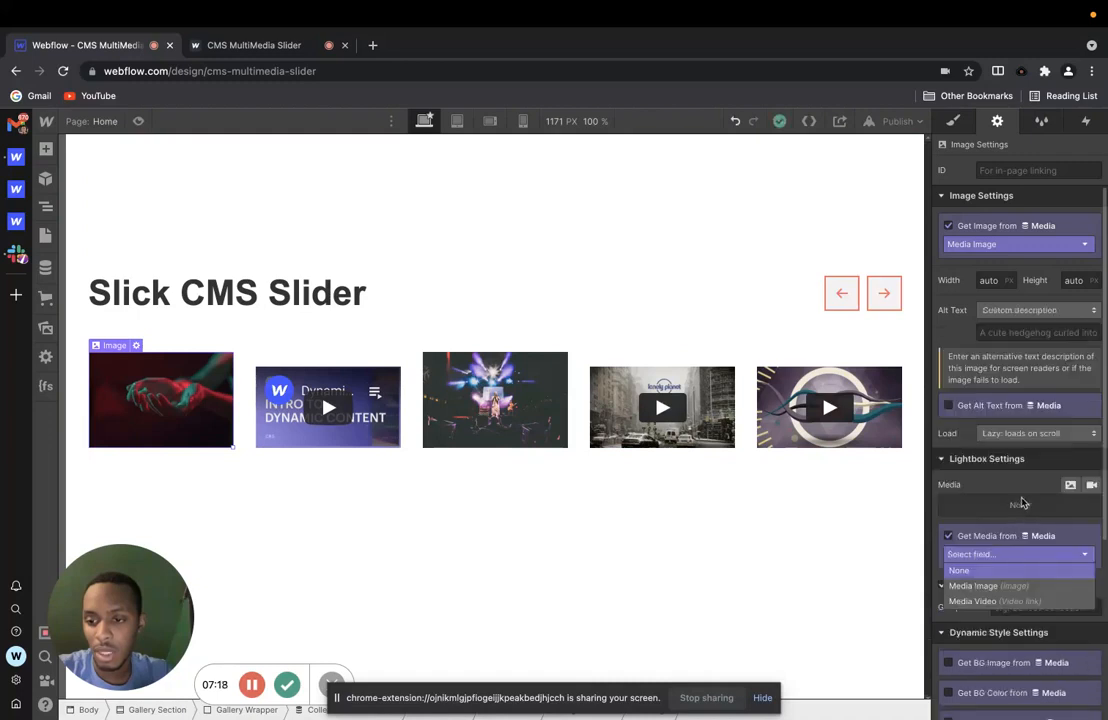
click(988, 586)
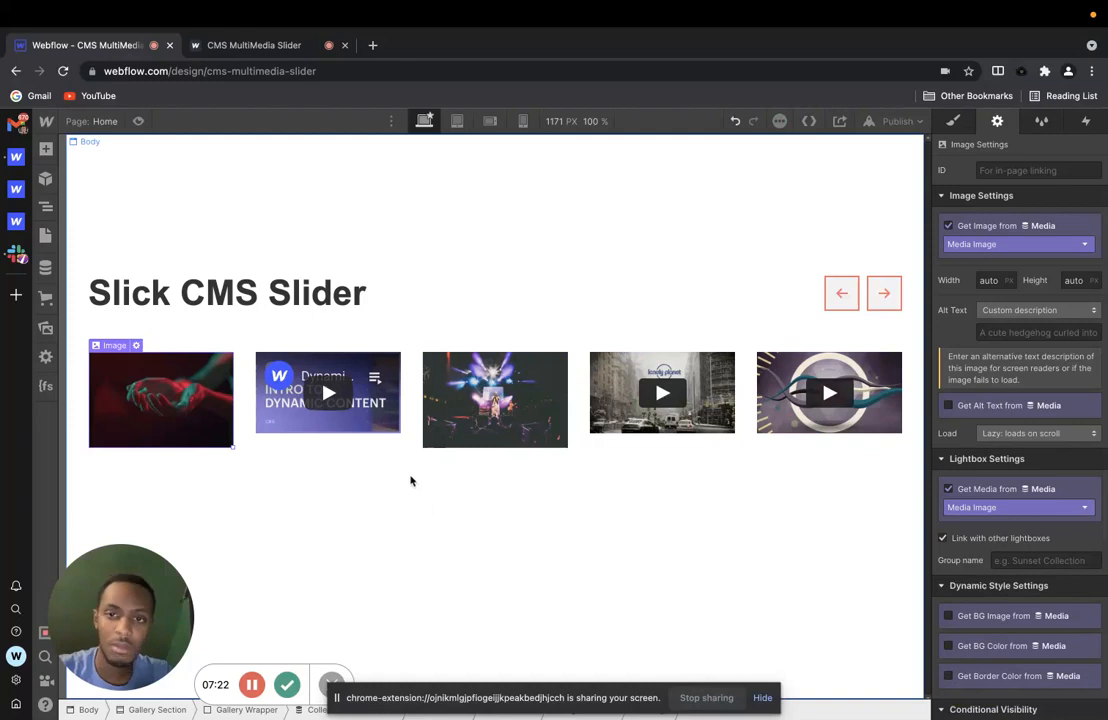
Step: Publish the site with the new lightbox images to its webflow.io domain
click(660, 292)
click(905, 121)
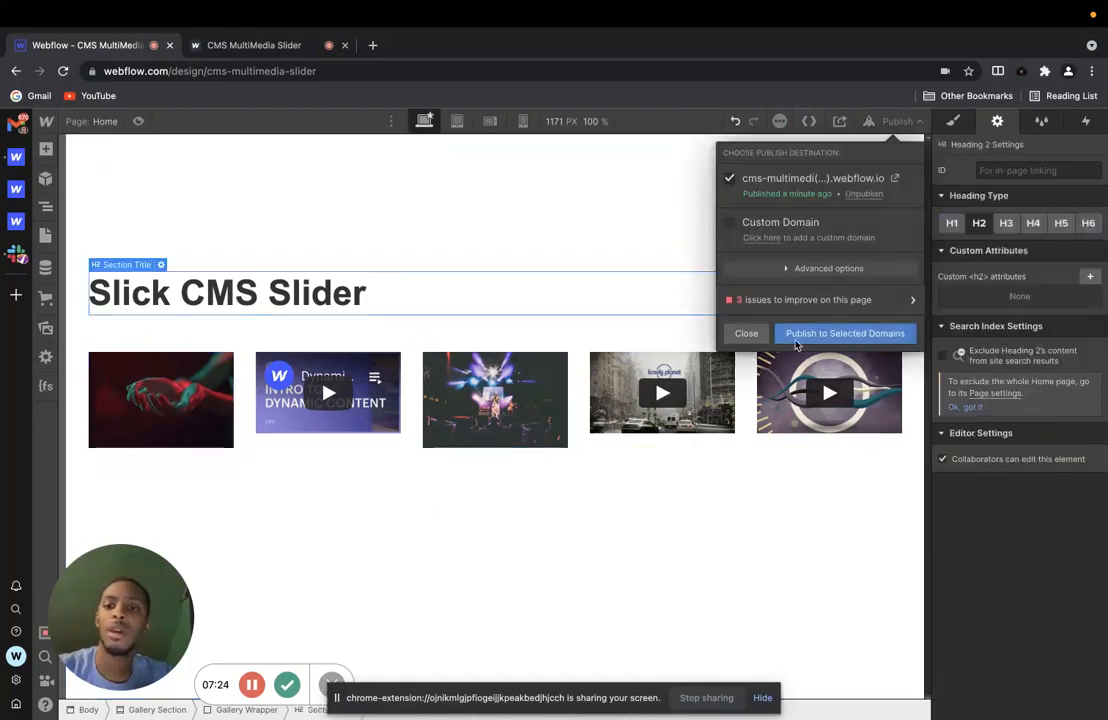
click(809, 332)
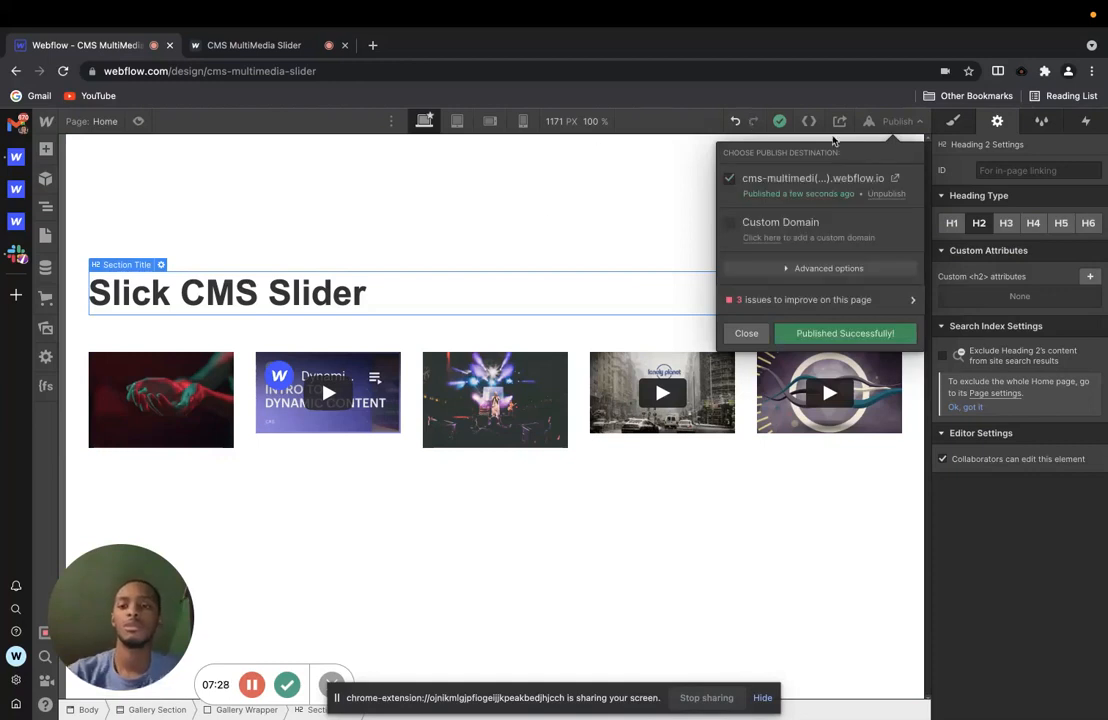
Step: Open the published site and test the lightbox by enlarging the concert image and closing it again
click(895, 179)
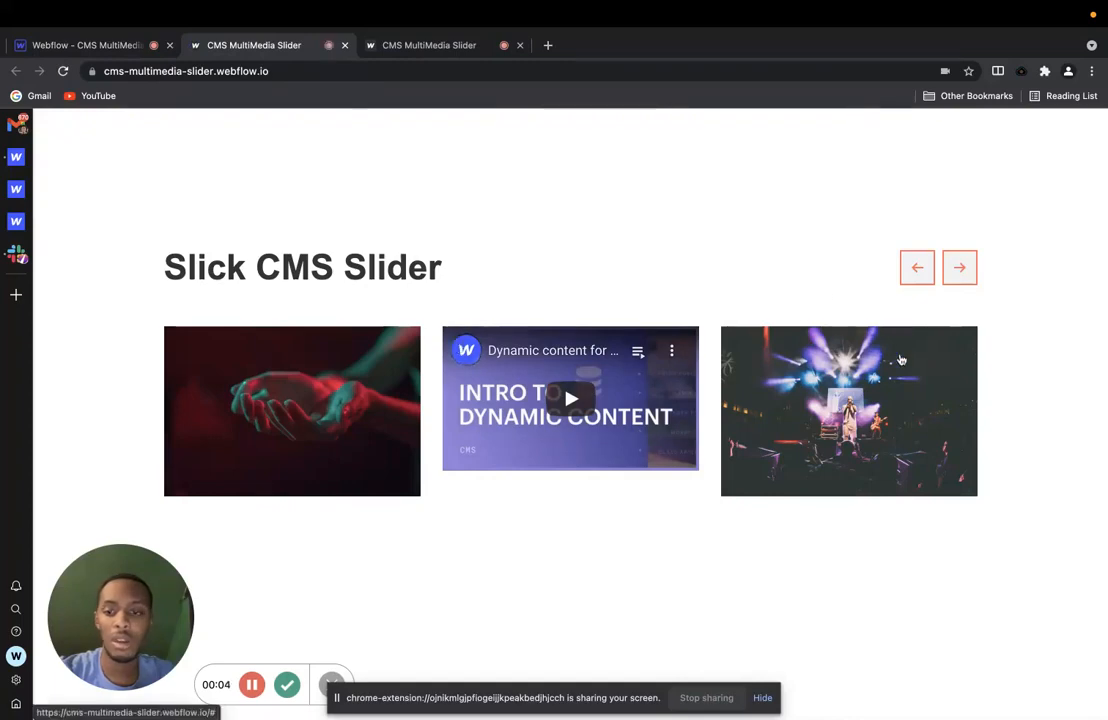
click(900, 359)
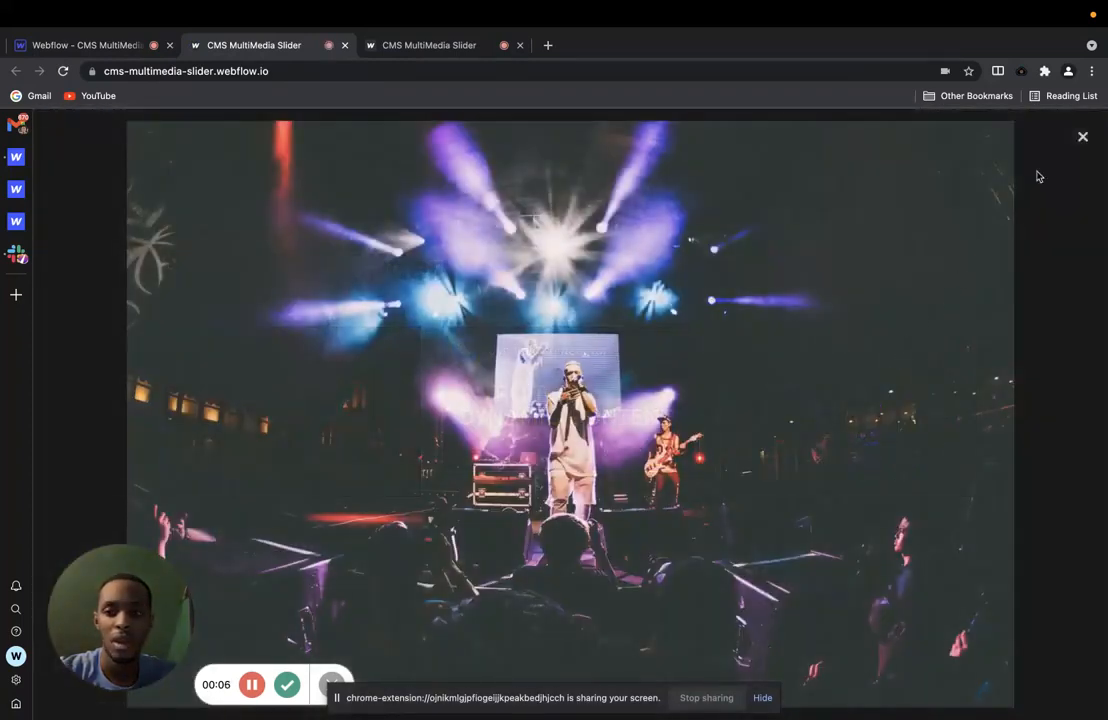
click(1083, 140)
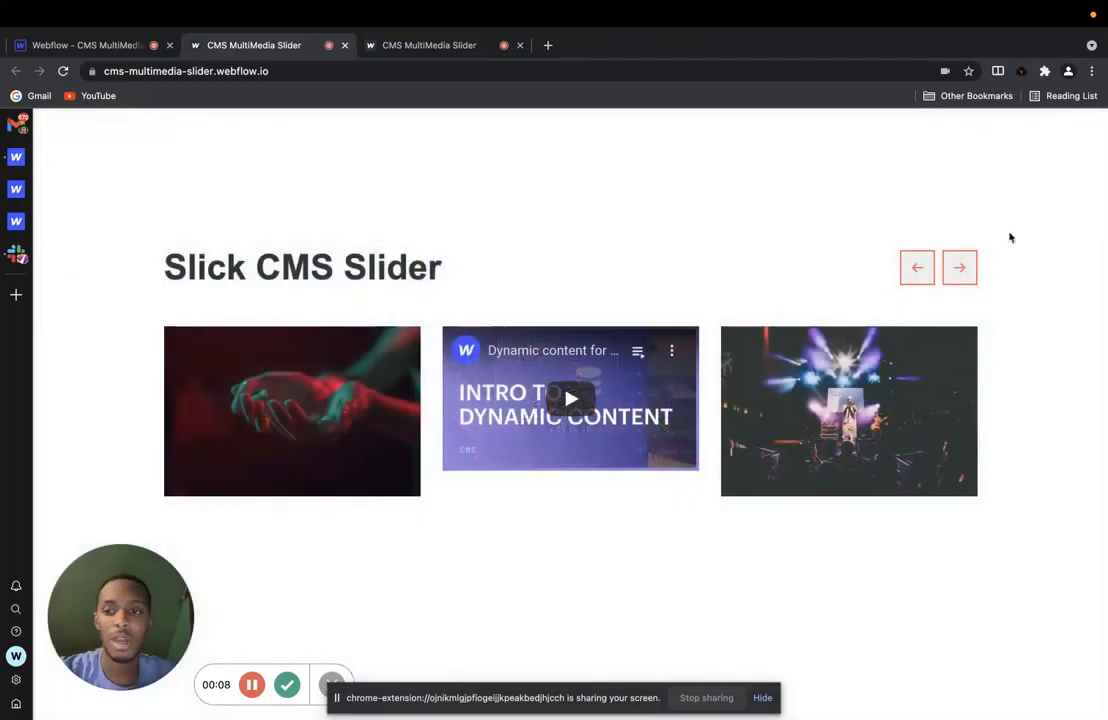
Step: Advance the published slider by two slides and go back to the first slide to test its arrows
click(972, 276)
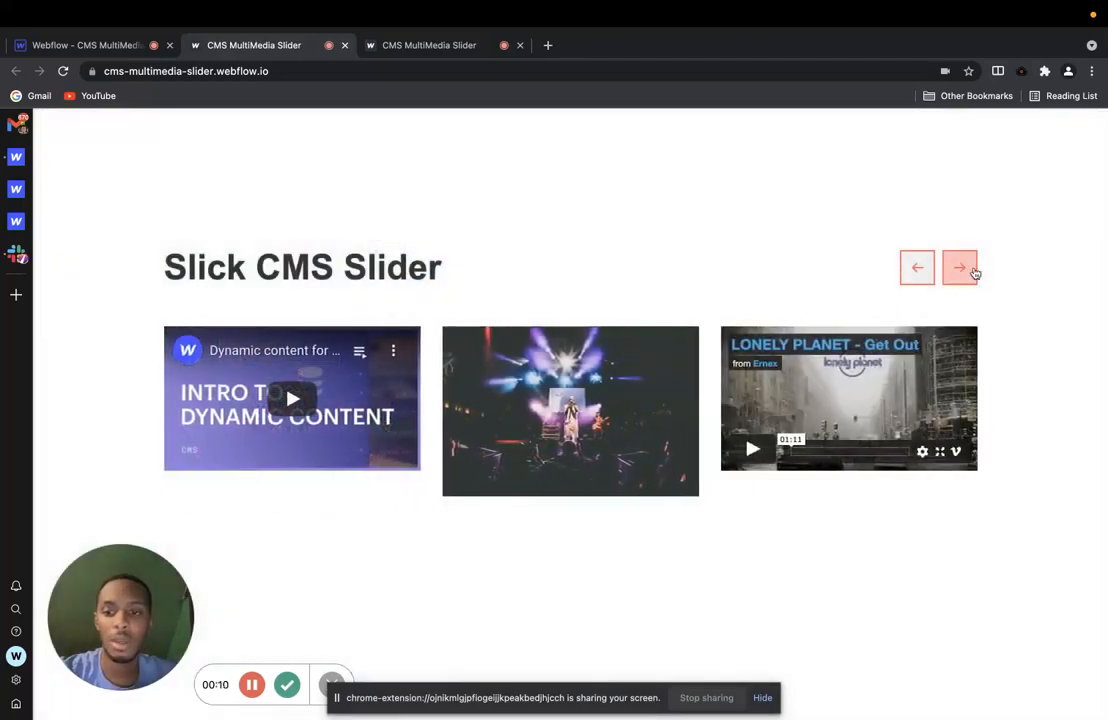
click(974, 275)
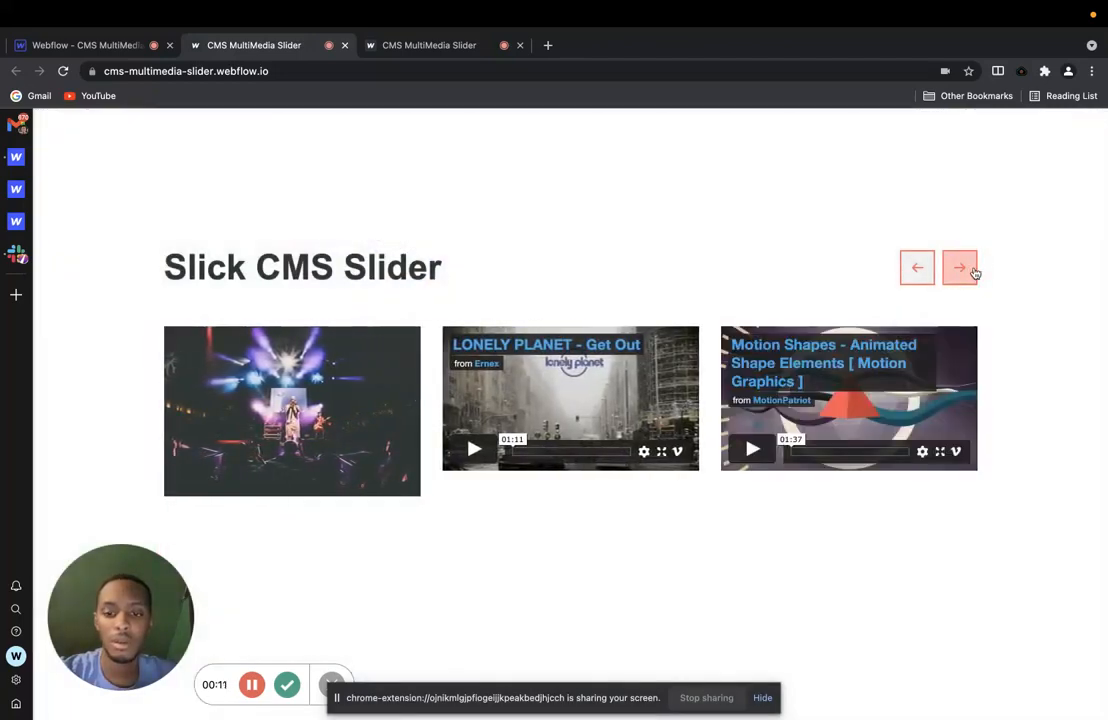
click(915, 272)
click(912, 274)
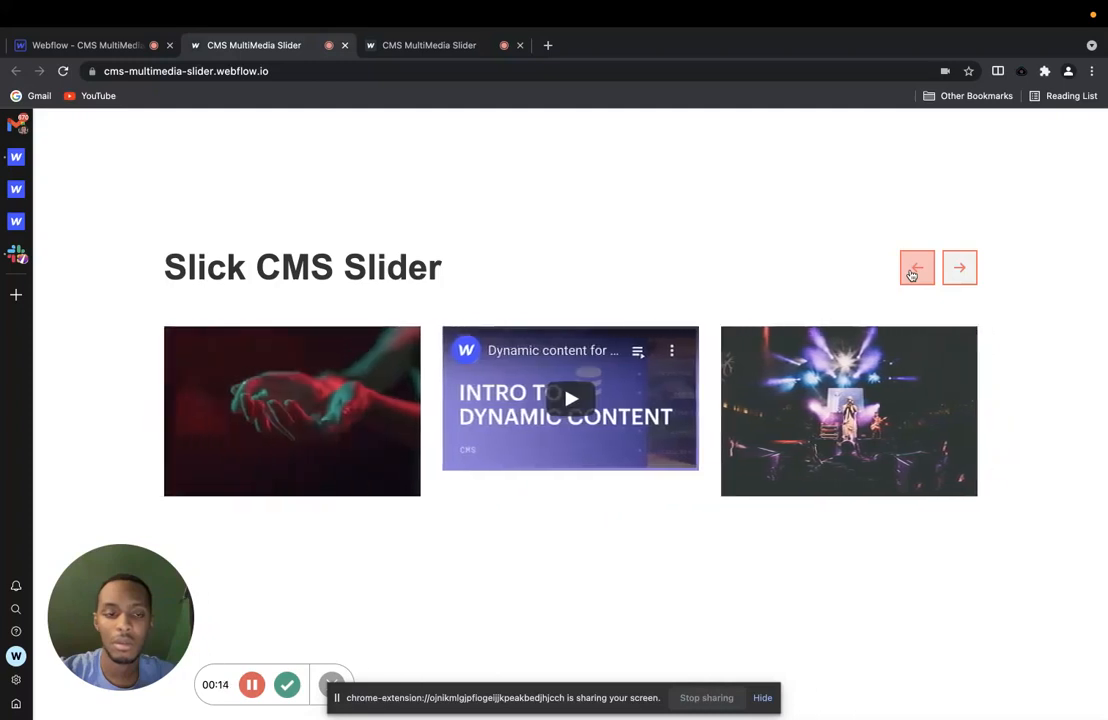